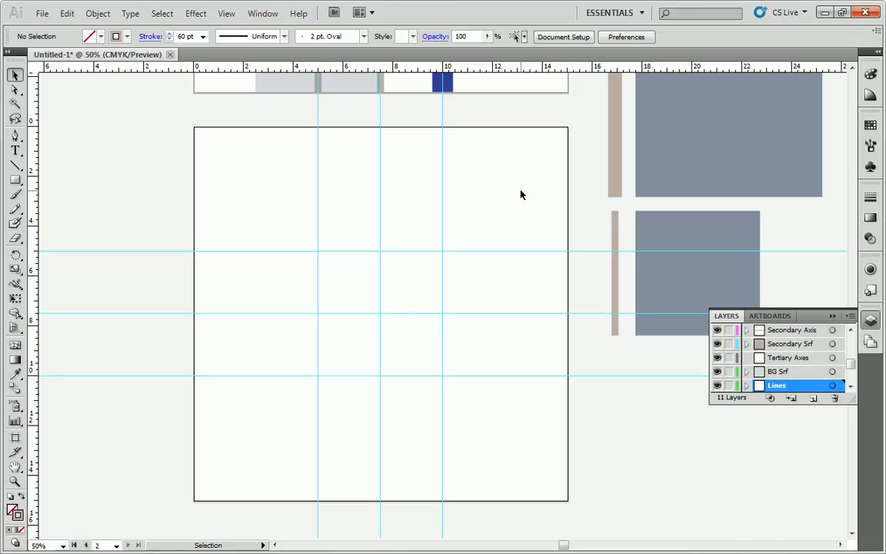
Step: Place a copy of the 60 pt vertical line on the second artboard's vertical centre guide and stretch it to the artboard's full height
scroll(607, 128, "up", 4)
left_click(615, 102)
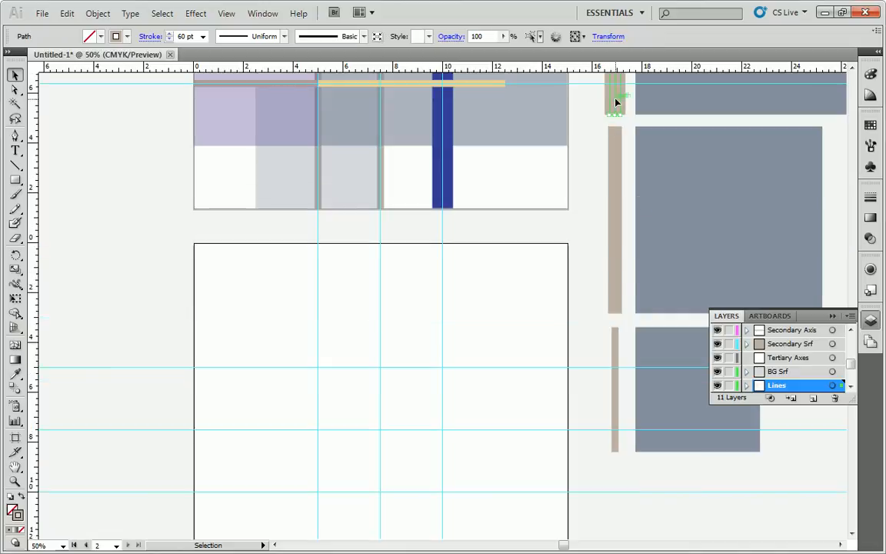
key("a")
scroll(615, 102, "down", 1)
key("ctrl+v")
scroll(470, 231, "down", 2)
left_click_drag(441, 183, 379, 276)
left_click_drag(380, 204, 382, 143)
left_click_drag(380, 455, 380, 517)
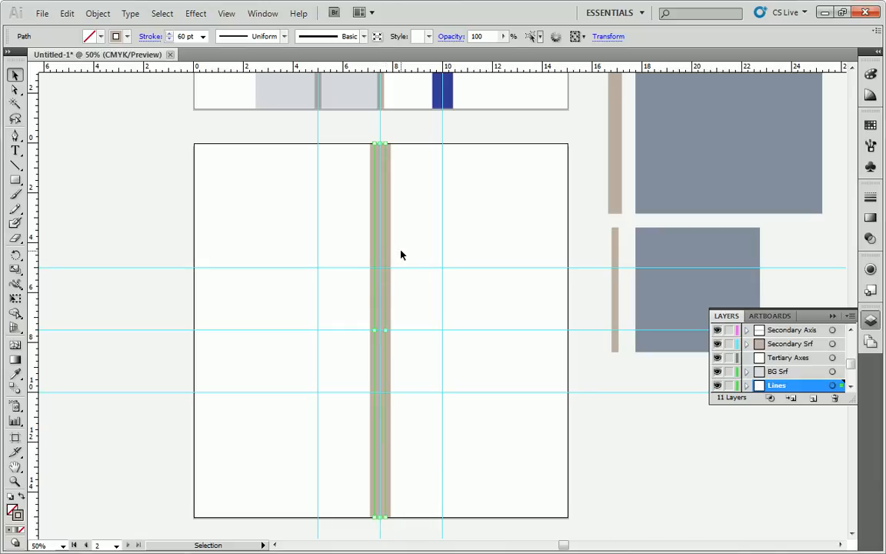
Step: Recolour the centre line's stroke with the light orange swatch
left_click(117, 36)
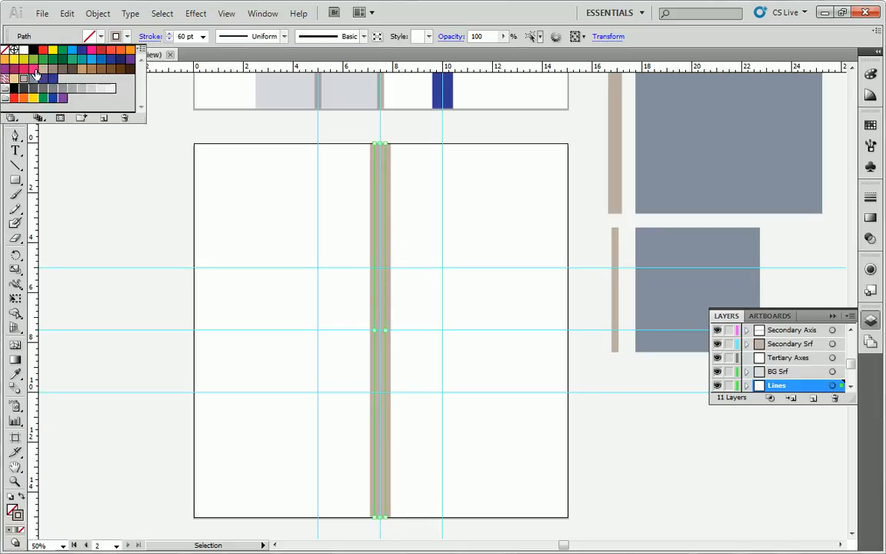
left_click(14, 77)
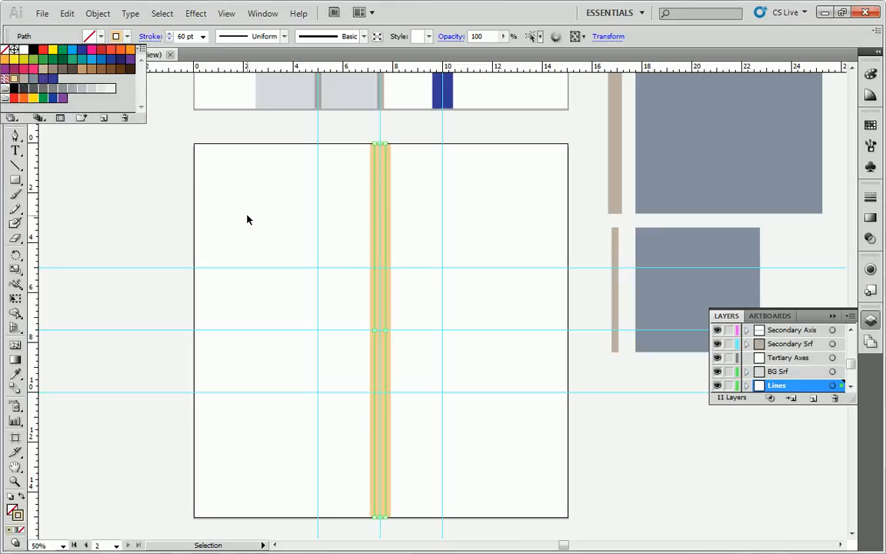
left_click(262, 186)
left_click(326, 195)
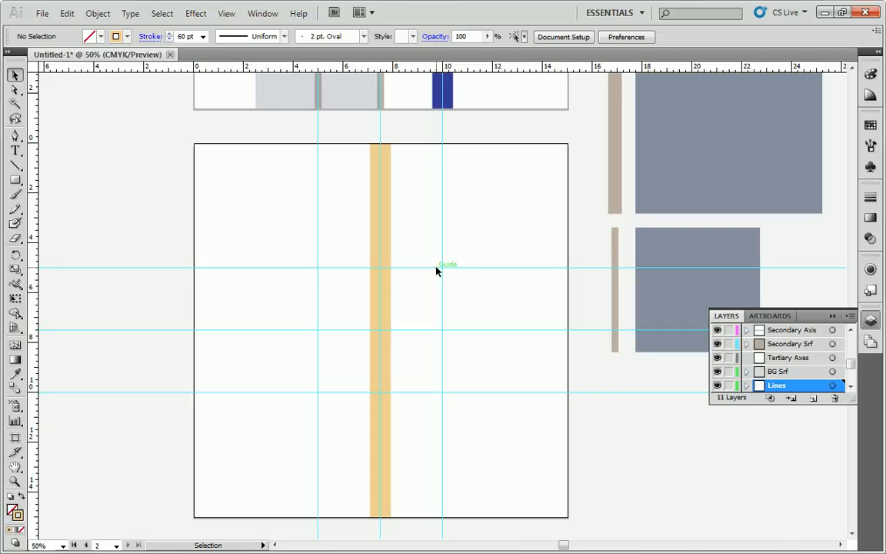
Step: Place a copy of the largest blue-grey square at the centre of the second artboard
scroll(661, 185, "up", 5)
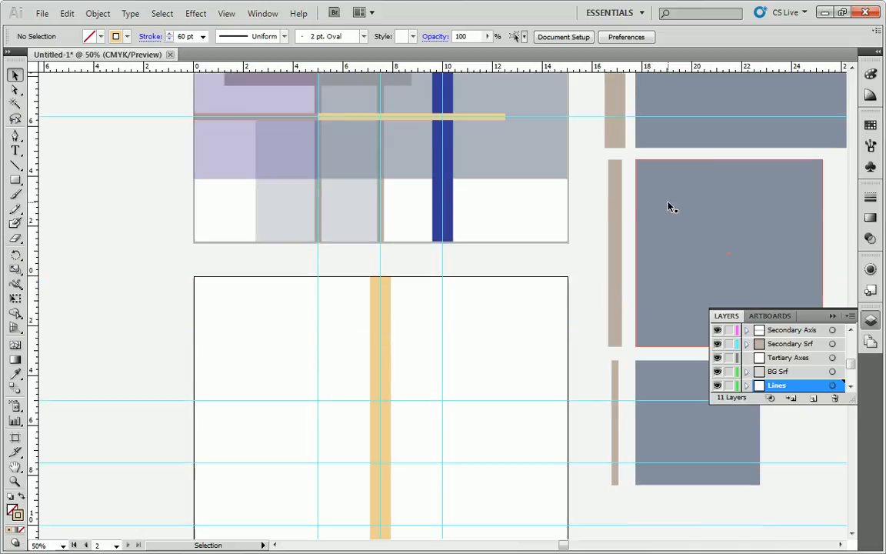
scroll(736, 123, "up", 1)
left_click(696, 141)
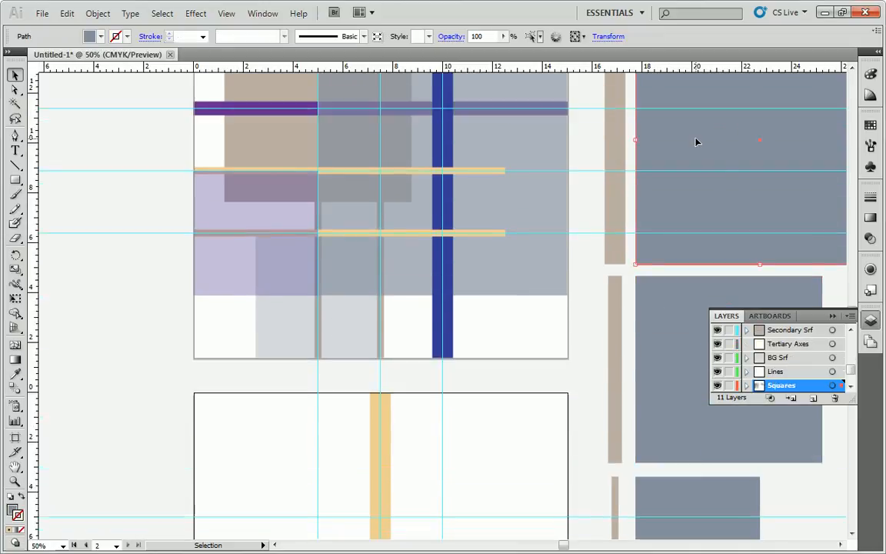
scroll(696, 141, "down", 3)
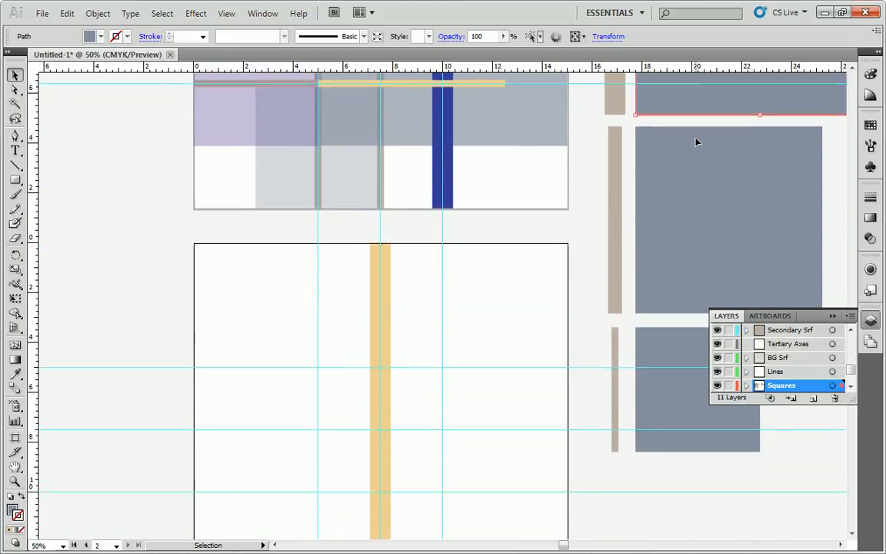
scroll(696, 142, "down", 1)
key("ctrl+v")
left_click_drag(502, 239, 439, 292)
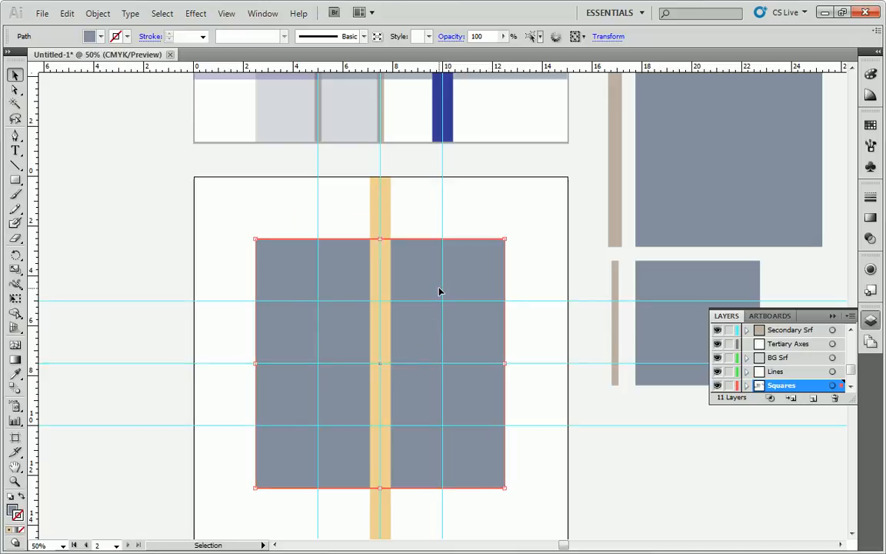
left_click(400, 219)
Step: Set the centred square's opacity to 33%
scroll(423, 212, "down", 1)
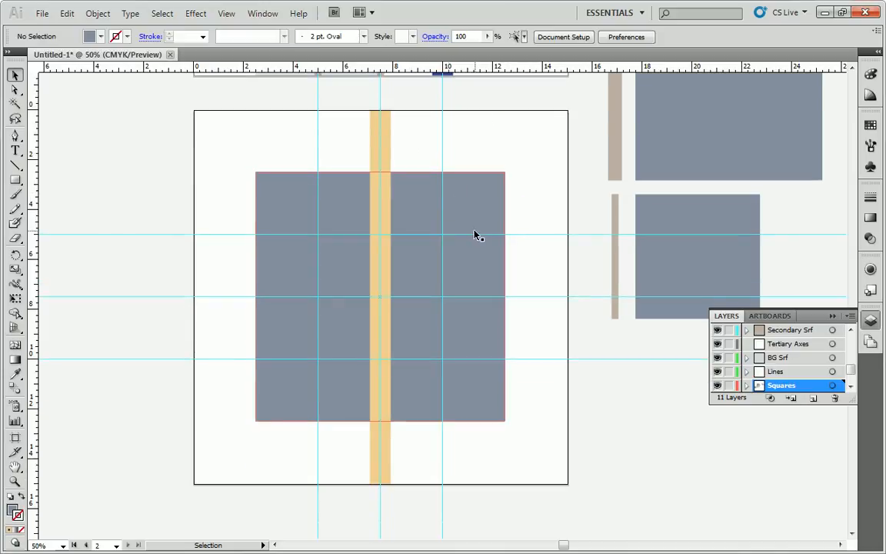
left_click(482, 192)
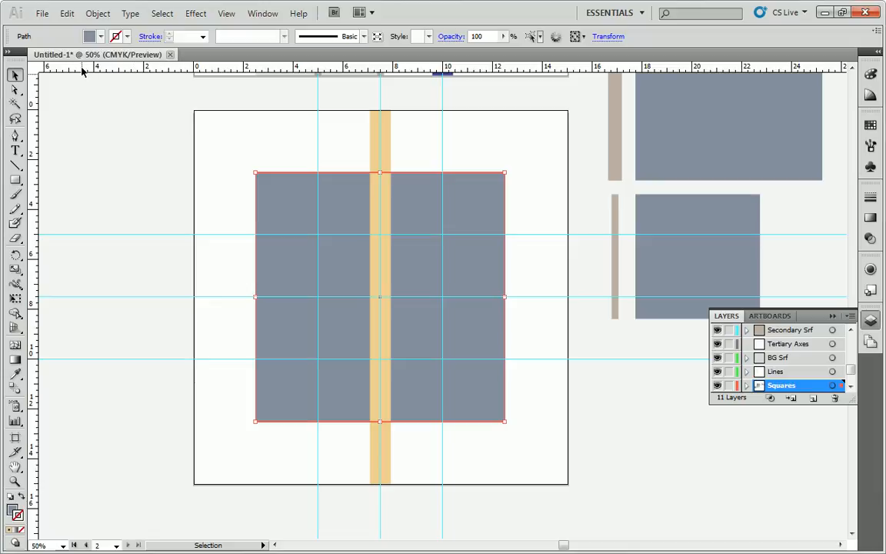
scroll(572, 207, "up", 1)
scroll(572, 208, "up", 1)
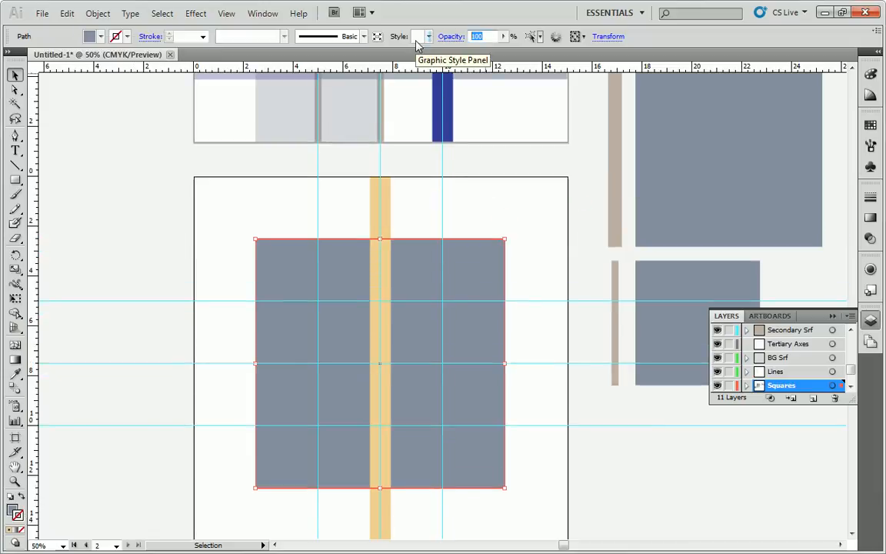
type("33")
key("Return")
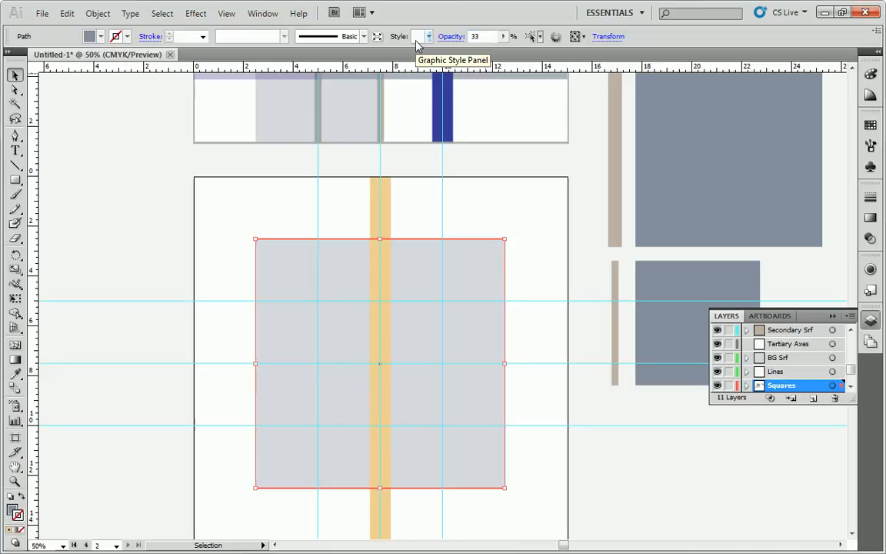
left_click(503, 209)
scroll(500, 196, "down", 3)
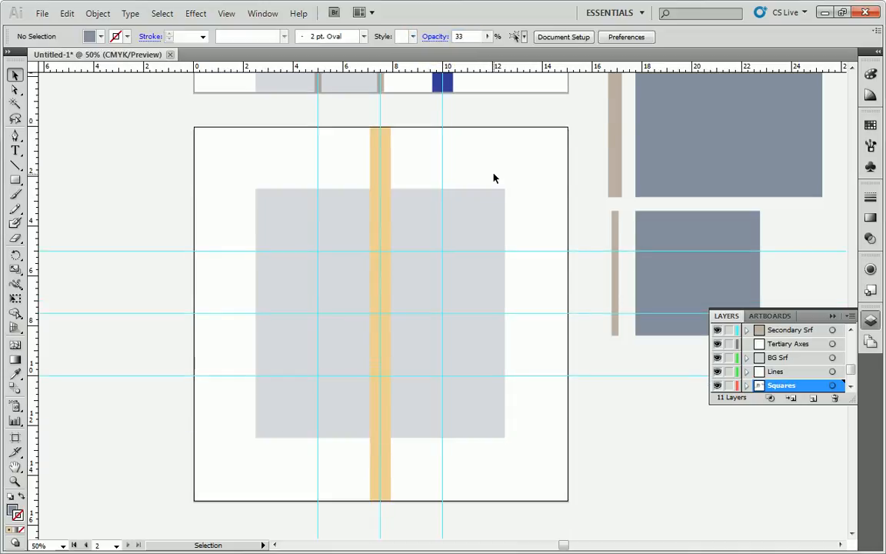
Step: Create a new layer above the FG Srf layer
scroll(830, 356, "up", 3)
scroll(834, 360, "down", 4)
left_click_drag(846, 370, 846, 340)
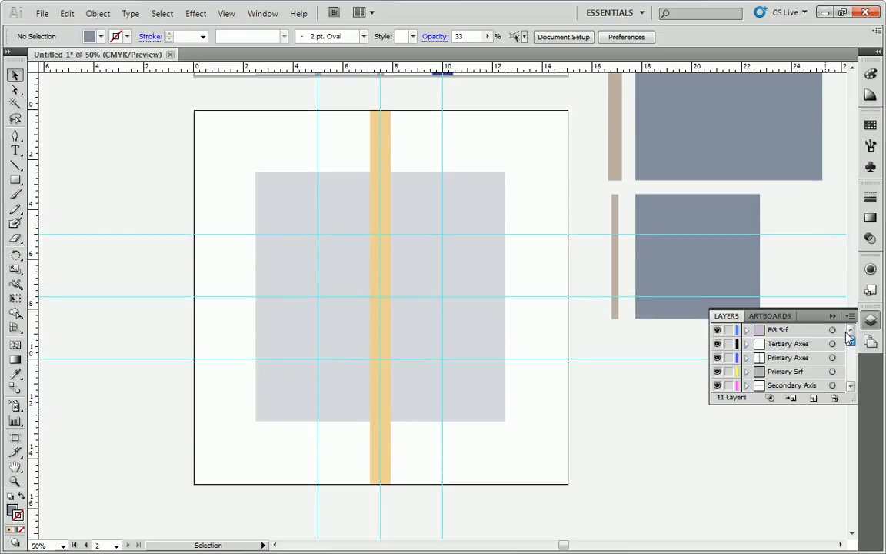
left_click(781, 329)
left_click(813, 398)
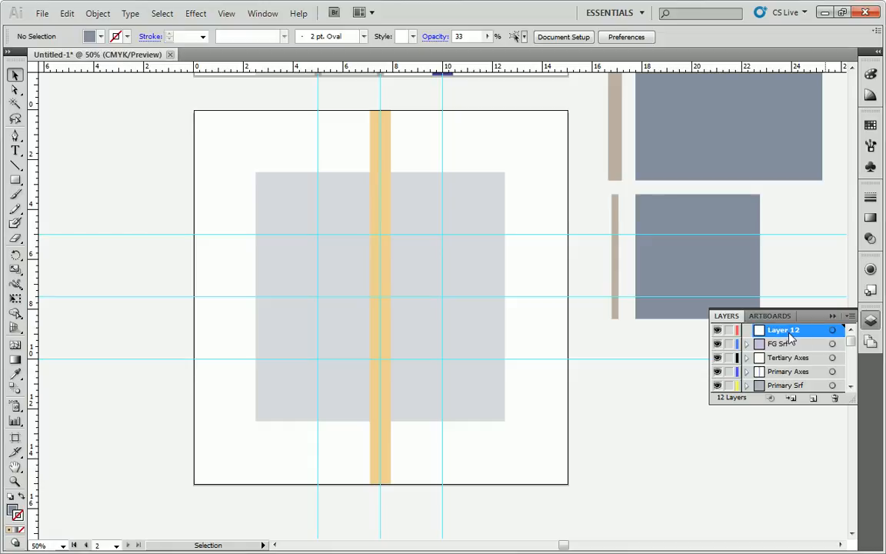
Step: Send the 33% opacity square to Layer 12 so it overlaps the orange line
left_click(433, 192)
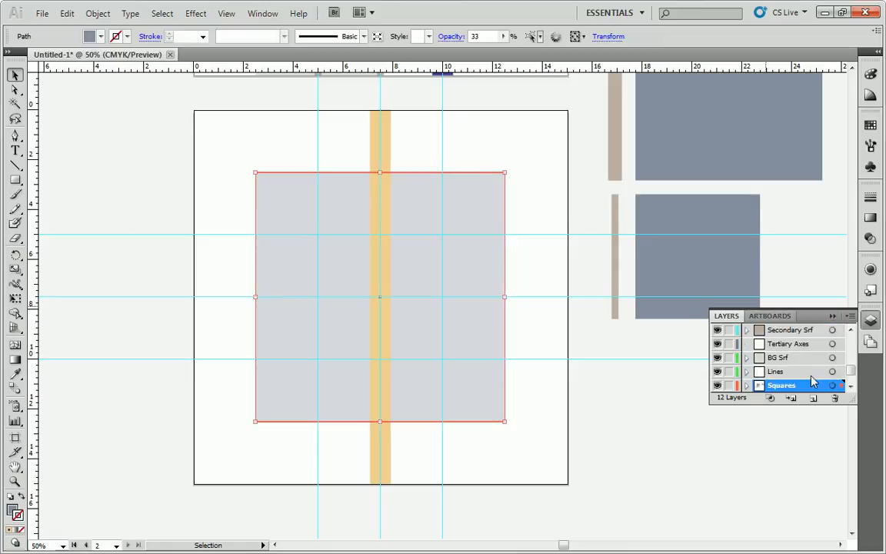
left_click_drag(846, 370, 851, 341)
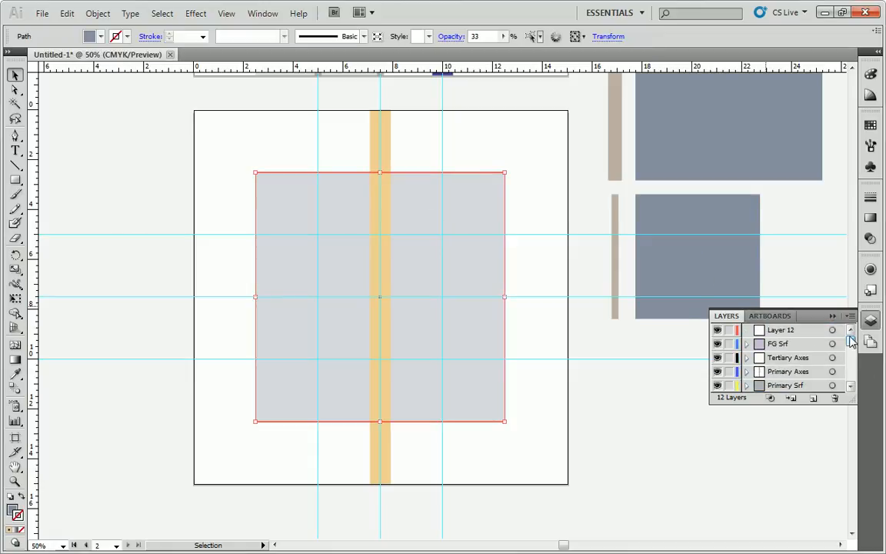
left_click(783, 329)
right_click(482, 267)
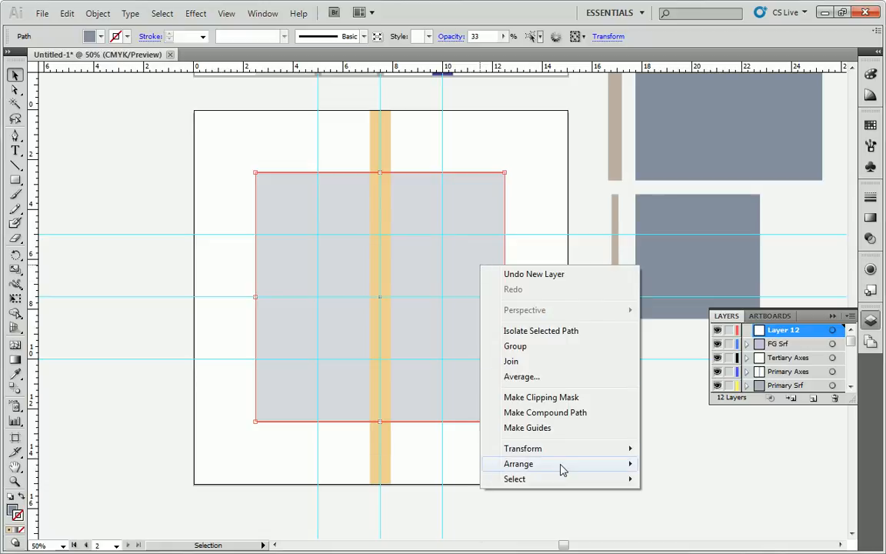
mouse_move(562, 469)
left_click(361, 529)
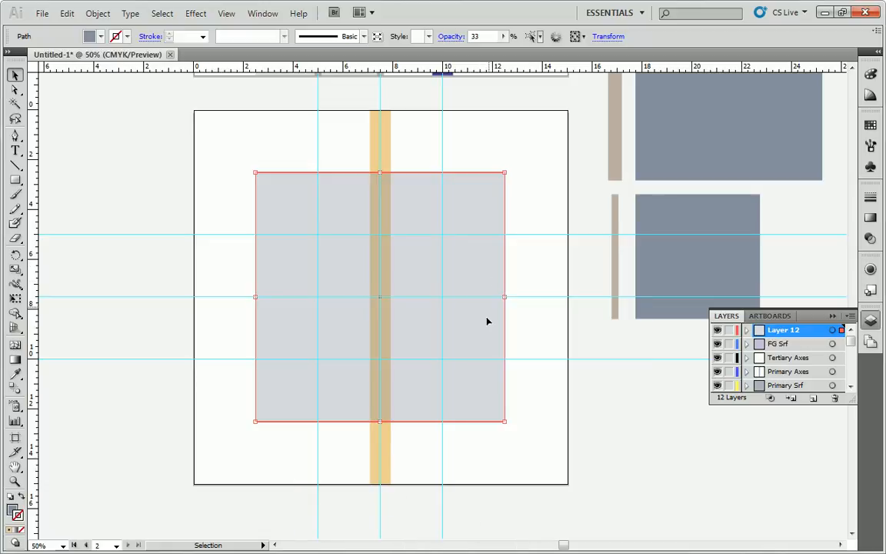
left_click(493, 143)
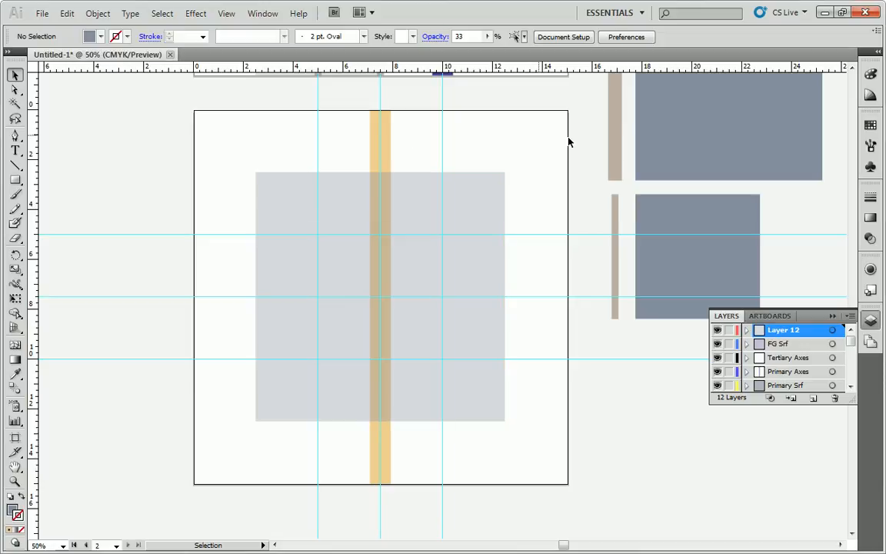
Step: Place a copy of the 40 pt vertical line on the vertical guide at 10 and stretch it to the second artboard's full height
scroll(625, 142, "up", 2)
left_click(616, 132)
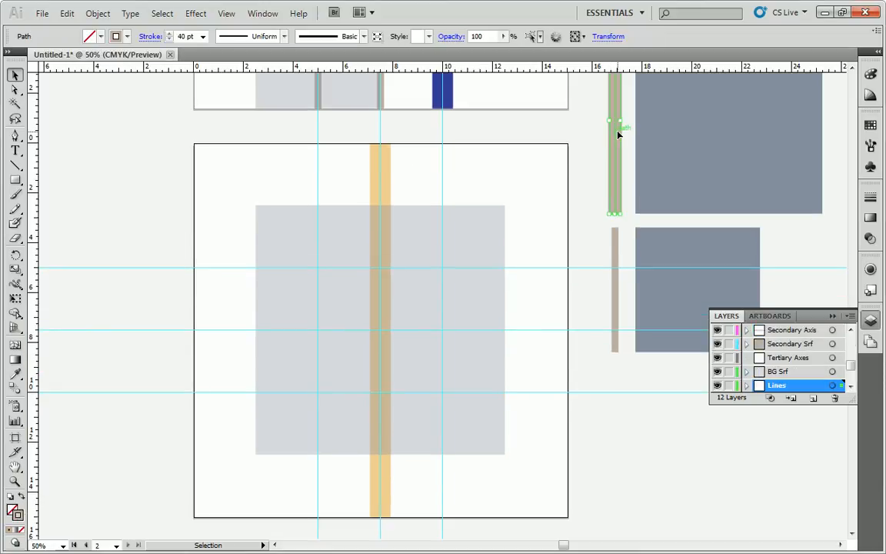
scroll(536, 161, "down", 4)
key("ctrl+v")
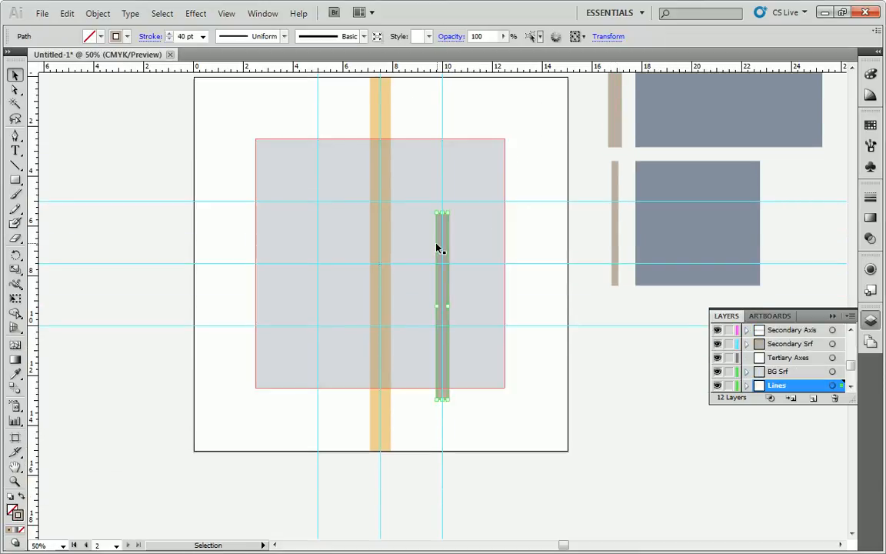
left_click(458, 312)
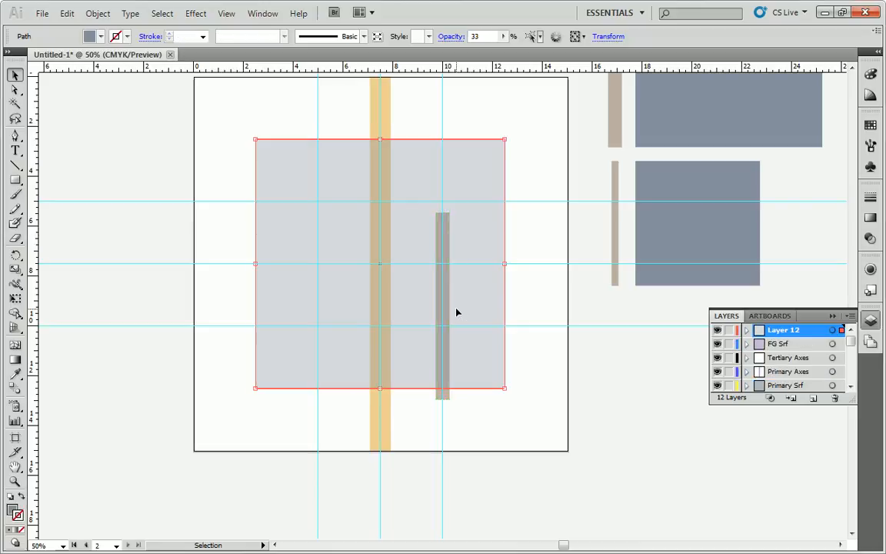
left_click(444, 356)
left_click_drag(444, 356, 447, 402)
left_click_drag(443, 263, 443, 74)
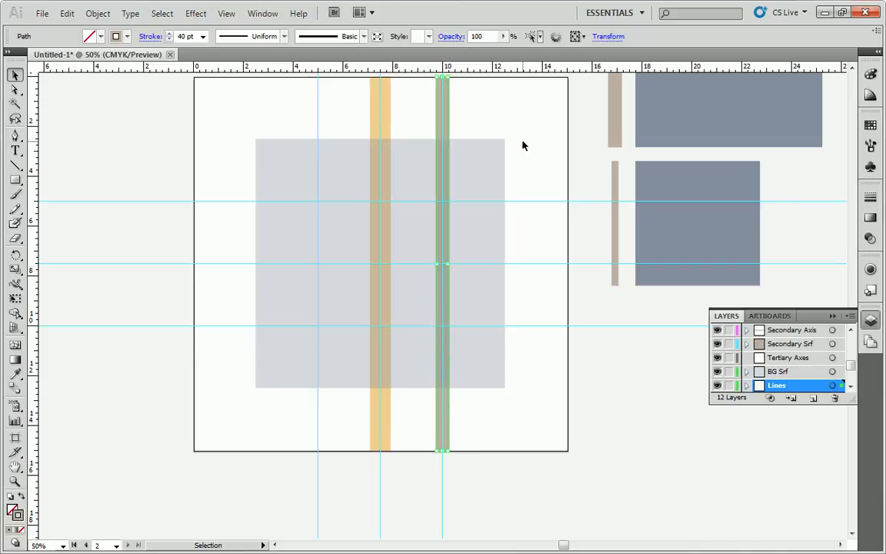
left_click(506, 123)
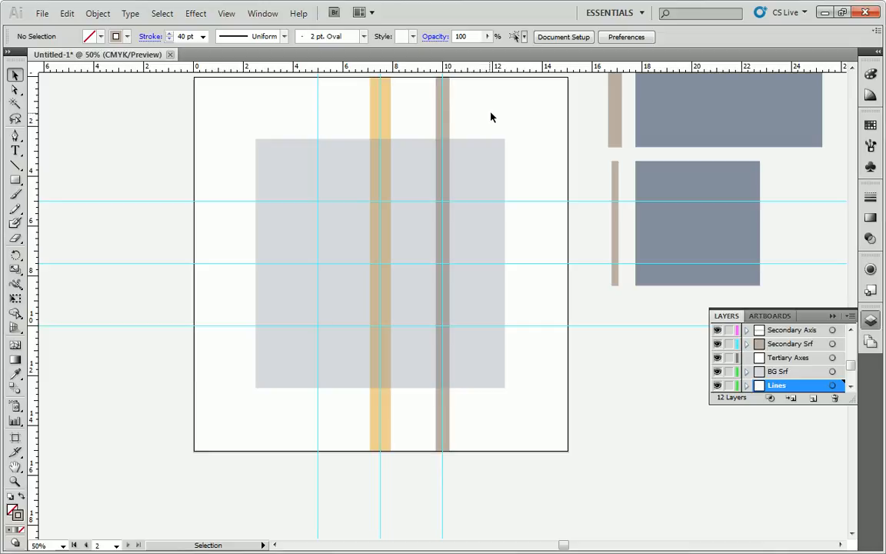
Step: Create a new layer above Layer 12 and send the 40 pt vertical line to it
left_click(443, 103)
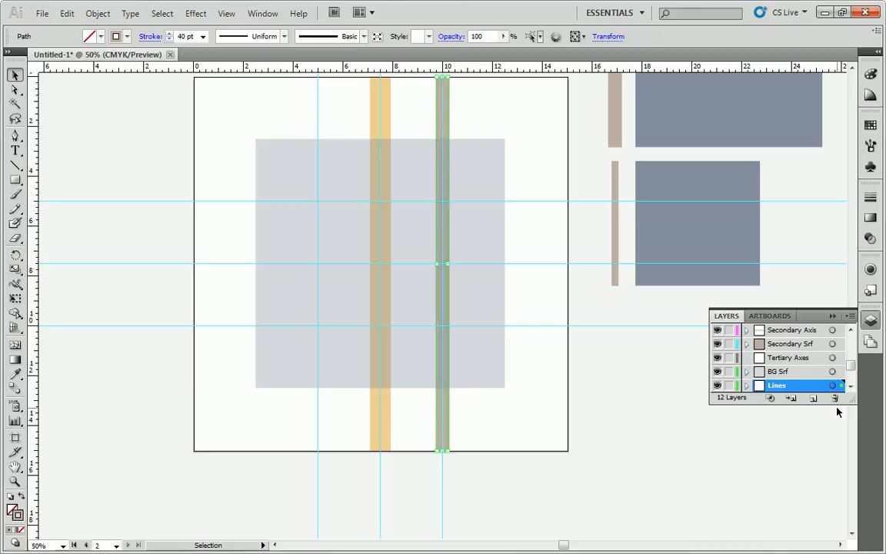
scroll(741, 342, "up", 2)
left_click_drag(851, 367, 850, 336)
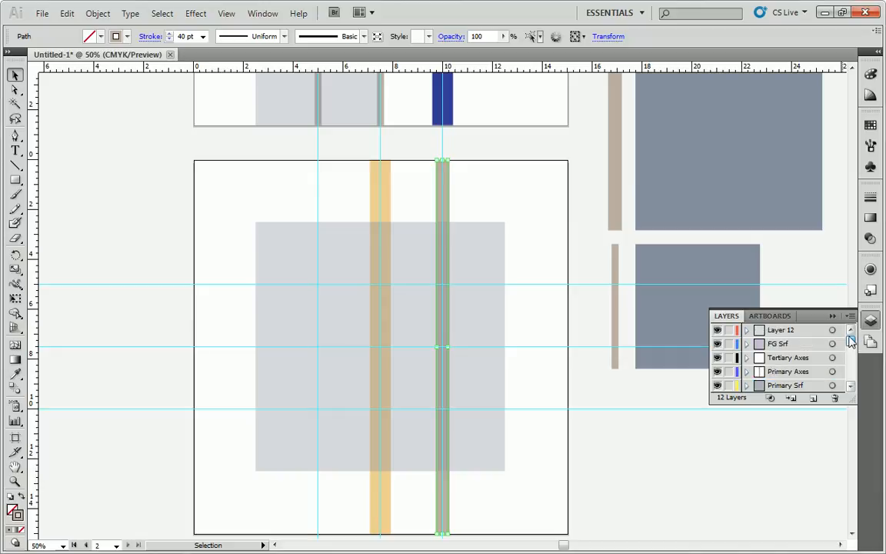
left_click(813, 397)
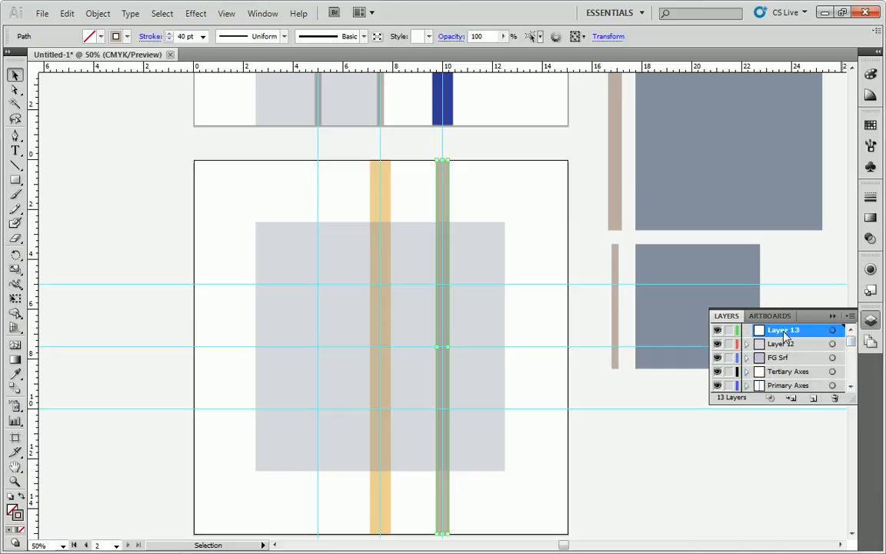
right_click(442, 194)
mouse_move(507, 394)
left_click(339, 459)
left_click(495, 201)
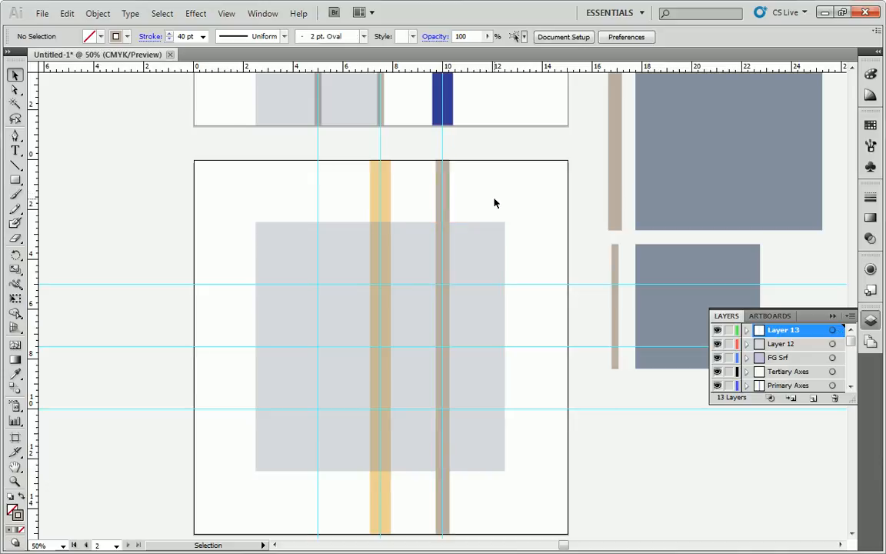
Step: Add a new top layer, then place a copy of the medium blue-grey square centred where the vertical guide at 10 meets the horizontal guide at 5
scroll(458, 202, "down", 1)
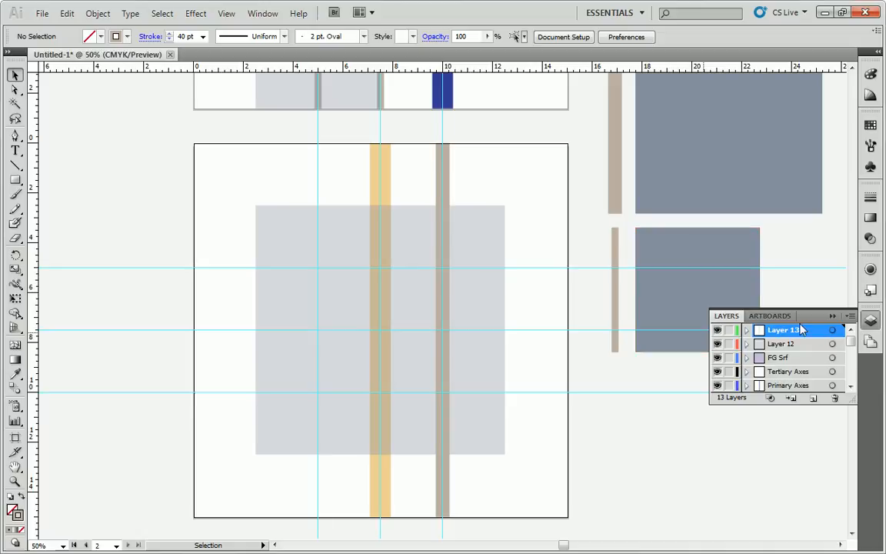
left_click(812, 397)
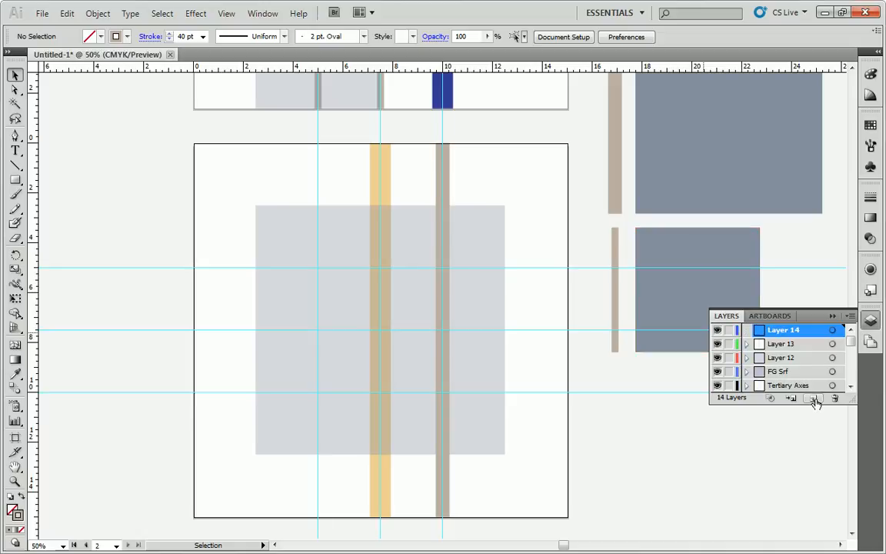
scroll(705, 253, "up", 4)
left_click(702, 234)
scroll(702, 234, "down", 2)
key("ctrl+c")
key("ctrl+v")
mouse_move(515, 259)
left_mouse_down()
mouse_move(510, 279)
mouse_move(515, 271)
left_mouse_up()
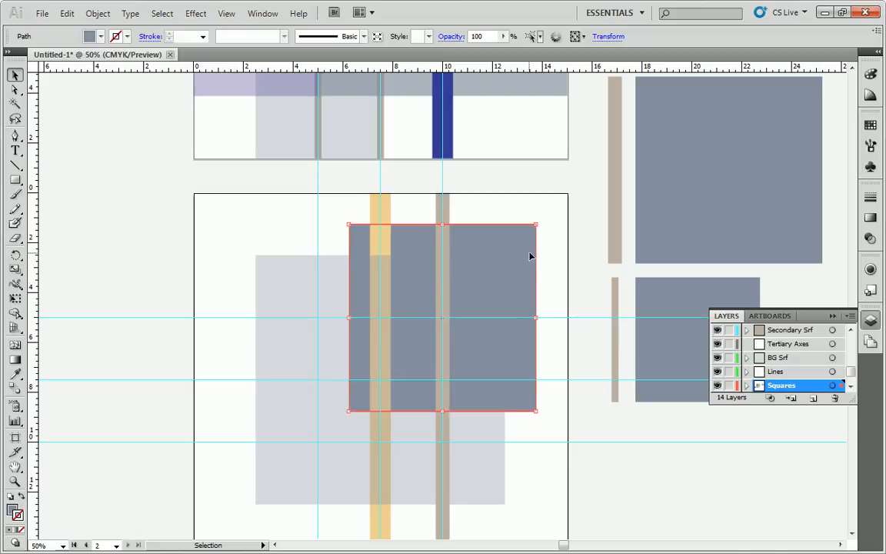
Step: Set the medium square's opacity to 67%
left_click(476, 37)
type("67")
key("Return")
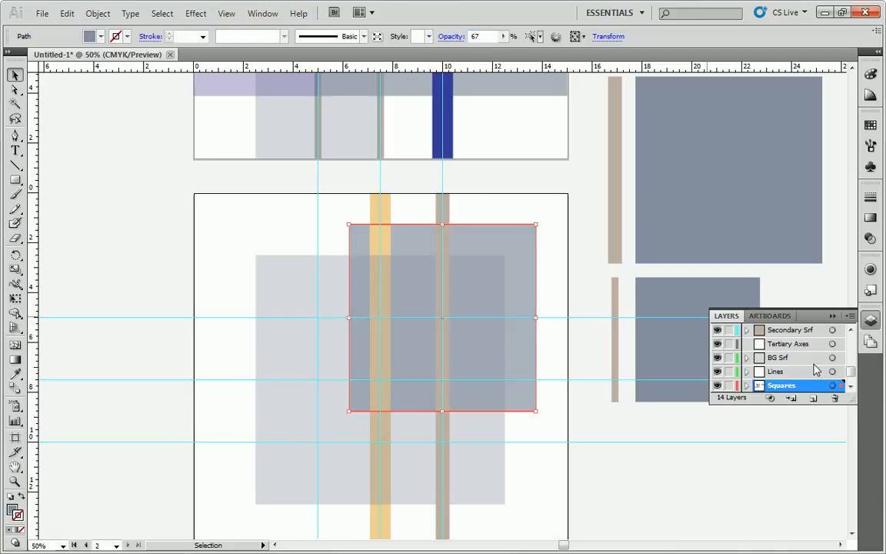
Step: Send the selected medium blue-grey square to the empty top layer, Layer 14
left_click_drag(850, 371, 851, 340)
left_click(795, 331)
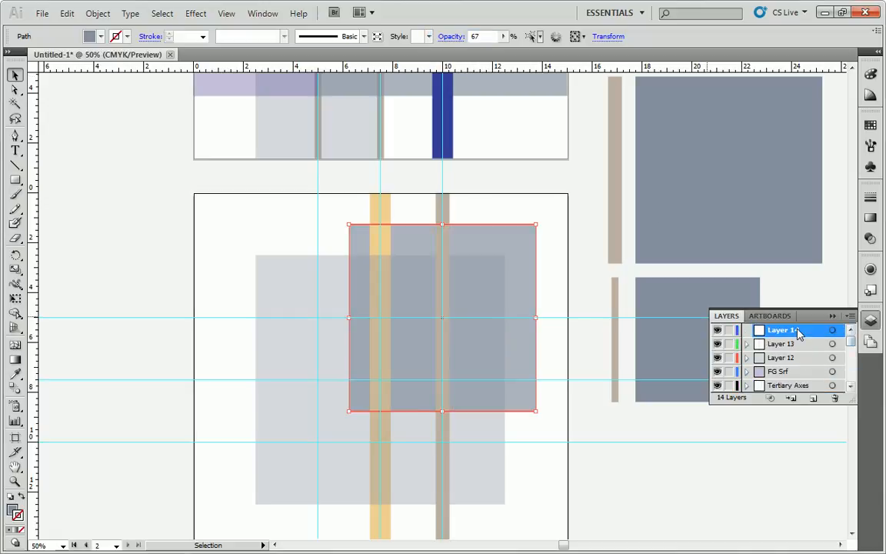
right_click(486, 304)
mouse_move(550, 502)
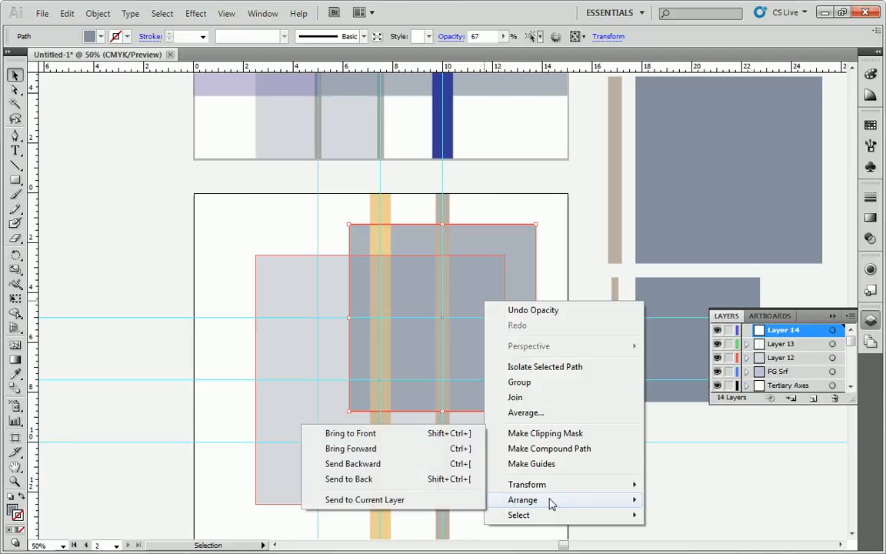
left_click(423, 499)
Step: Place a copy of the medium square centred where the vertical guide at 10 meets the horizontal guide at 10
left_click(528, 268)
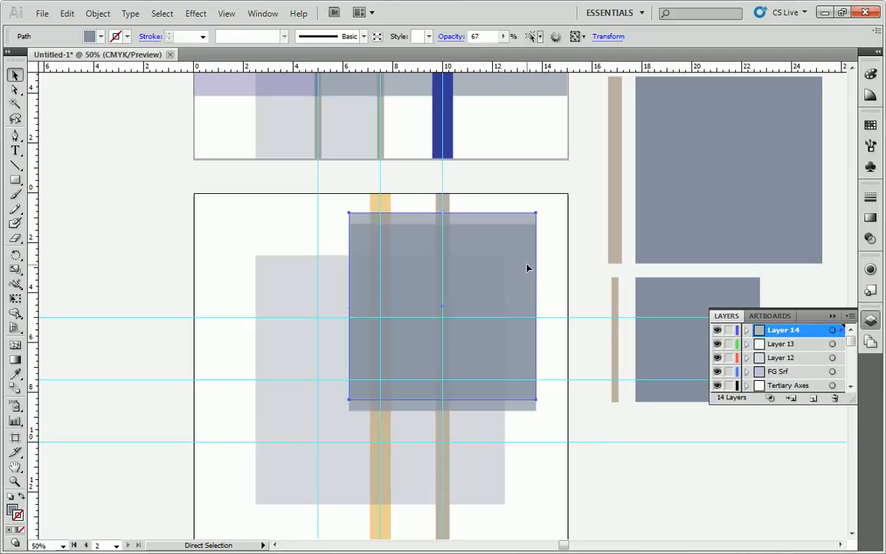
left_click_drag(518, 246, 517, 387)
scroll(583, 354, "down", 1)
left_click(638, 459)
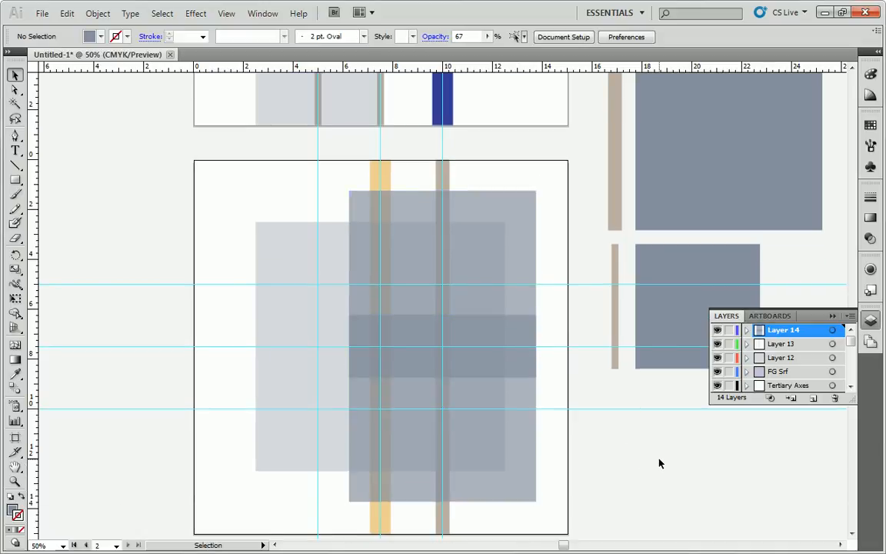
Step: Set the opacity of both overlapping medium squares to 33%
left_click(508, 198)
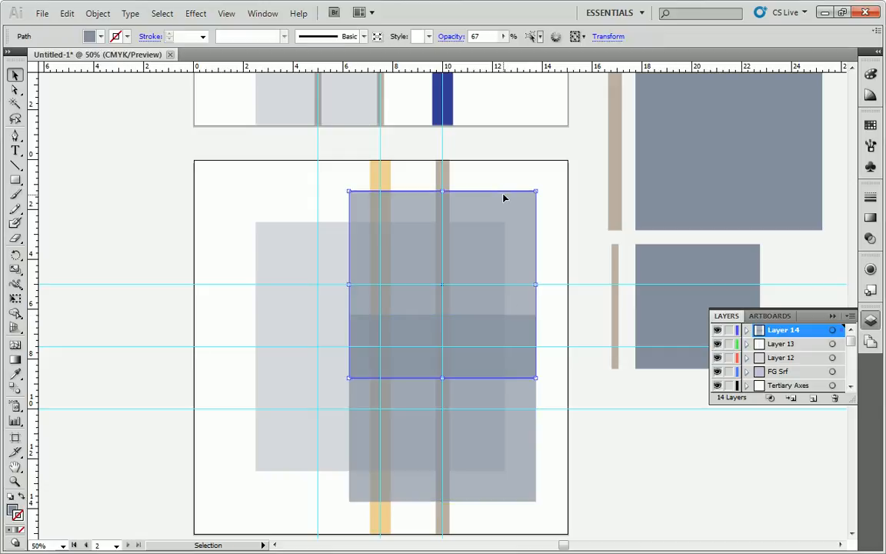
left_click(530, 459, "shift")
left_click_drag(477, 39, 410, 28)
type("33")
key("Return")
left_click(581, 215)
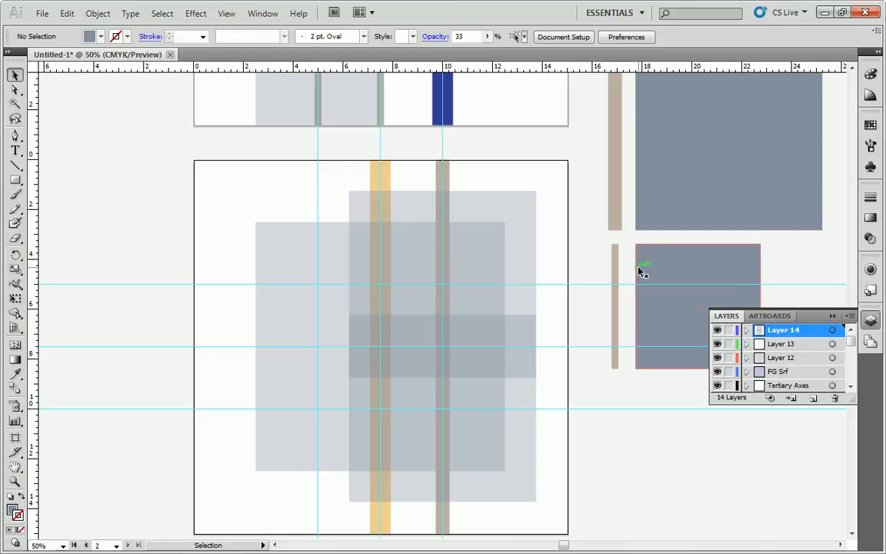
Step: Place a copy of the 20 pt line, turned horizontal, on the second artboard just below the horizontal guide at 5
double_click(615, 254)
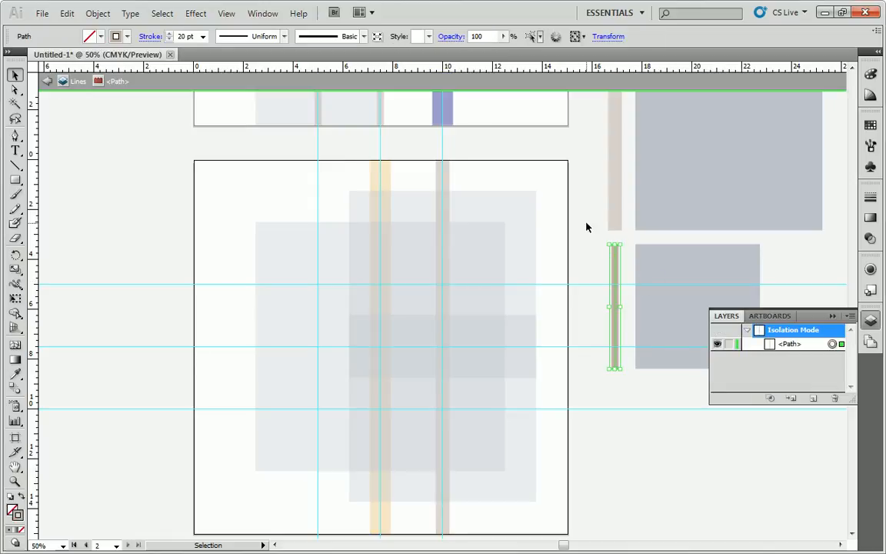
double_click(591, 223)
key("a")
key("v")
left_click_drag(616, 266, 558, 322)
scroll(600, 362, "up", 2)
scroll(843, 369, "up", 5)
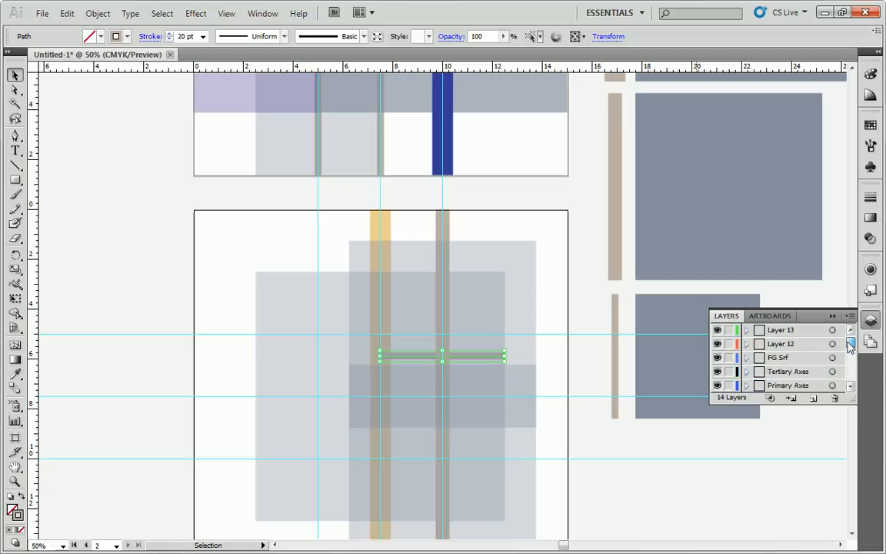
Step: Create a new layer above Layer 14 and send the horizontal 20 pt line to it
left_click(792, 329)
left_click(814, 397)
left_click(816, 399)
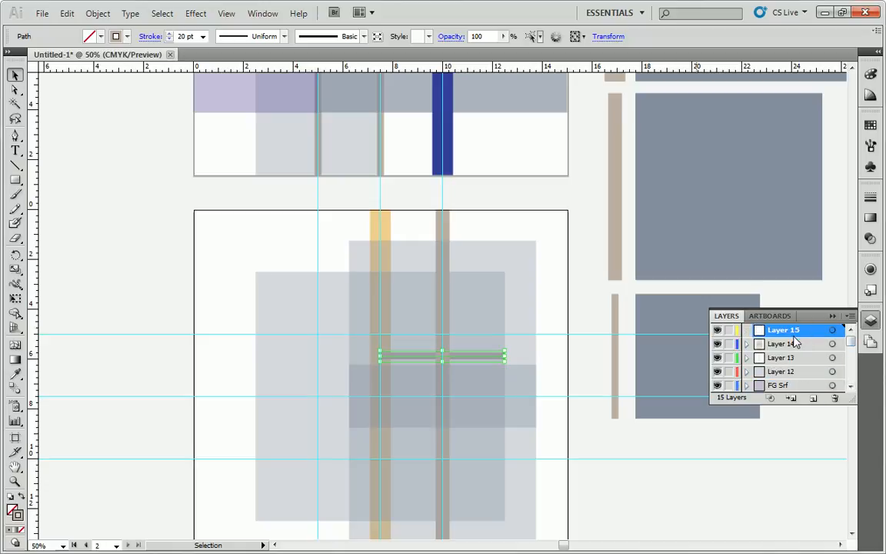
left_click(492, 365, "shift")
right_click(492, 366)
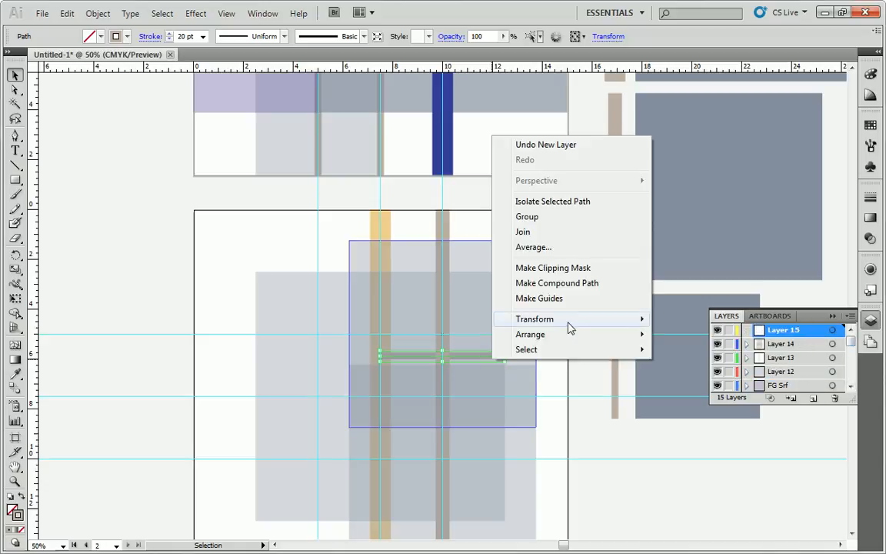
mouse_move(569, 336)
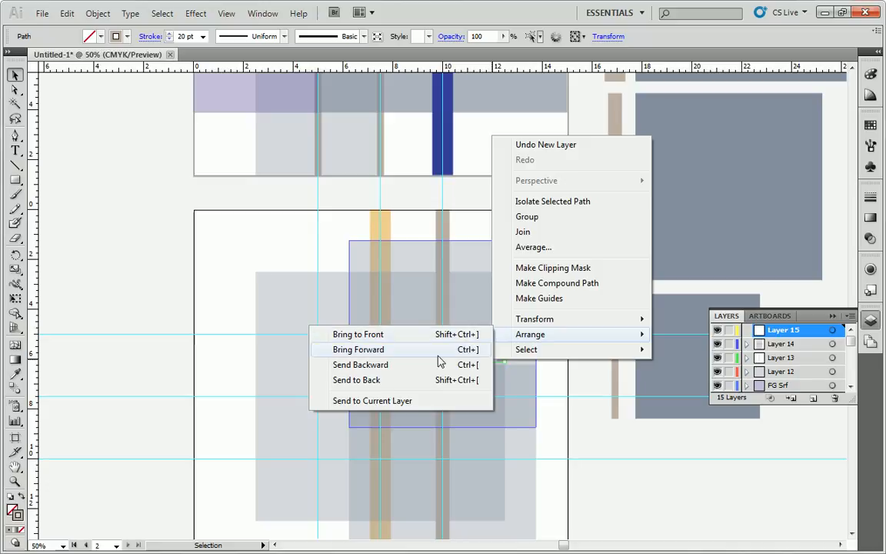
left_click(405, 400)
Step: Colour the horizontal line's stroke dark blue and move the line onto the horizontal guide at 5
left_click(128, 37)
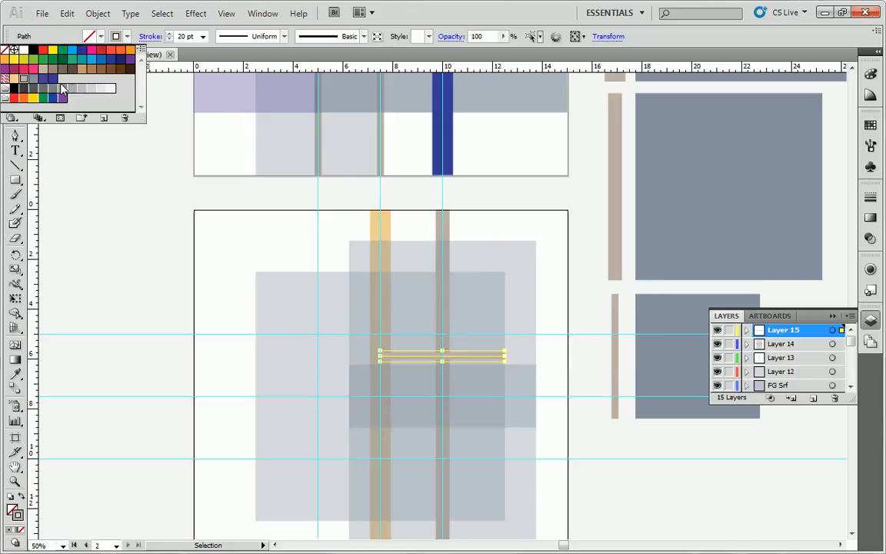
left_click(53, 77)
left_click(480, 357)
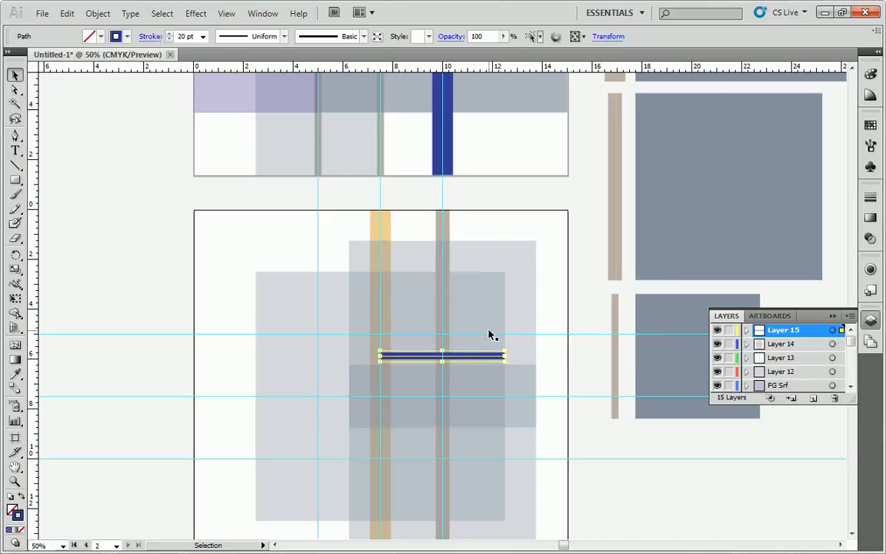
mouse_move(478, 359)
left_mouse_down()
mouse_move(493, 331)
mouse_move(523, 336)
mouse_move(489, 336)
left_mouse_up()
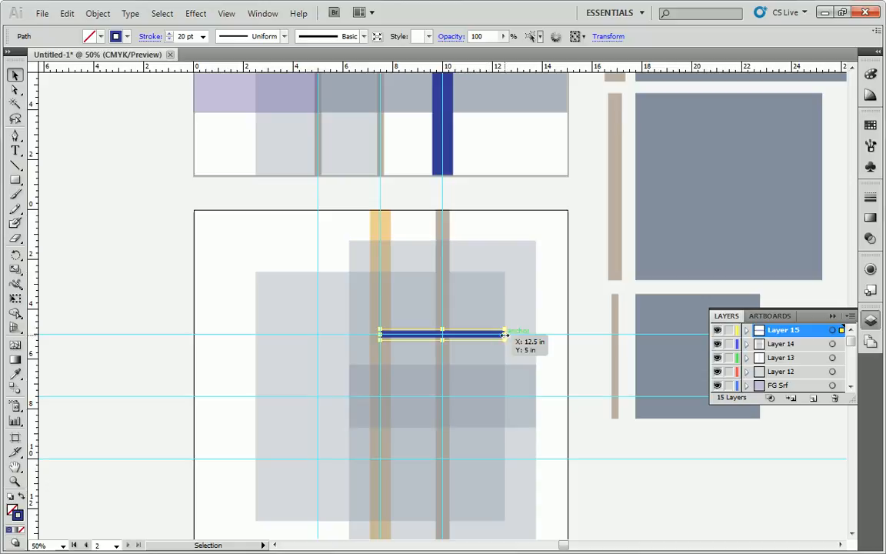
Step: Extend the blue line's left end to the large square's left edge and place a copy along that square's top edge
left_click_drag(379, 334, 252, 336)
key("ctrl+c")
key("ctrl+v")
left_click_drag(367, 310, 300, 282)
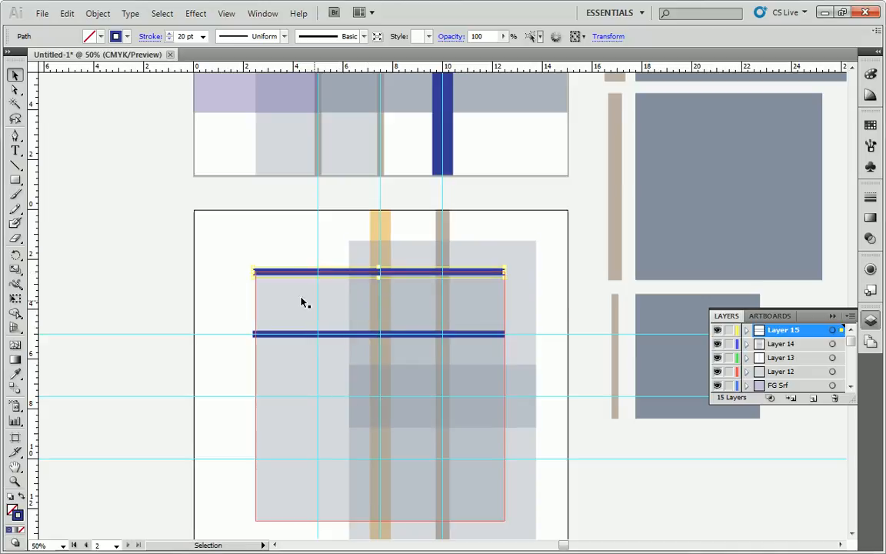
Step: Paste another blue line at the second artboard's top edge and nudge it down to sit just inside the artboard
key("ctrl+v")
left_click_drag(523, 308, 471, 209)
left_click(475, 194)
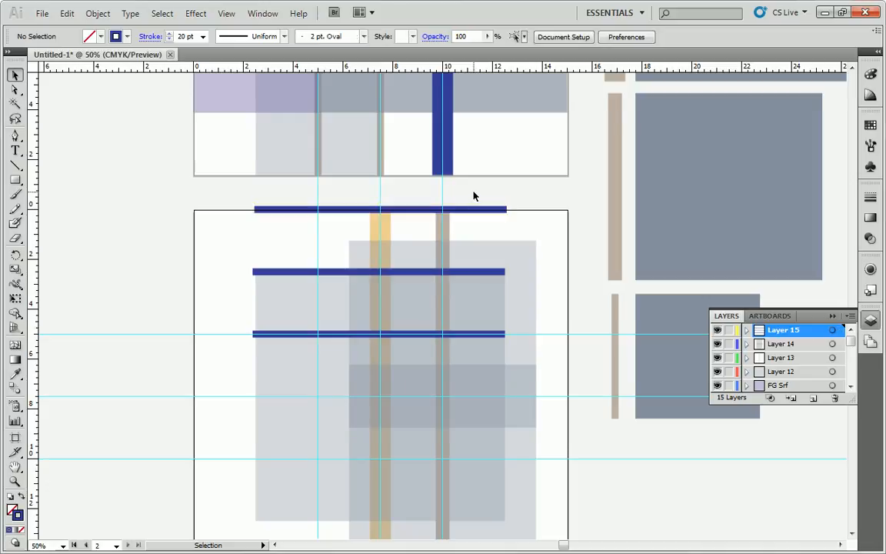
scroll(474, 193, "down", 3)
left_click(480, 128)
key("Down")
key("Down")
key("Down")
key("Down")
key("Down")
key("Down")
key("Down")
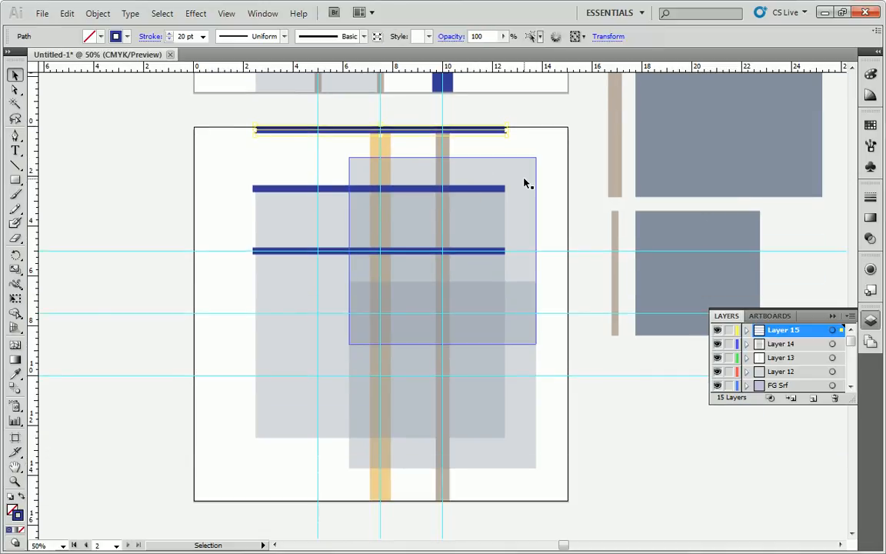
left_click(421, 117)
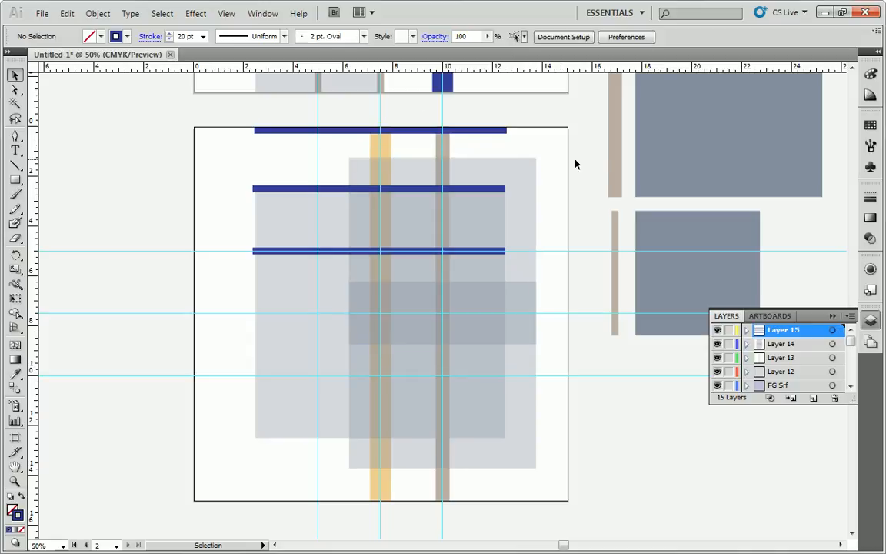
Step: Extend the left ends of all three blue lines to the second artboard's left edge
scroll(500, 221, "up", 2)
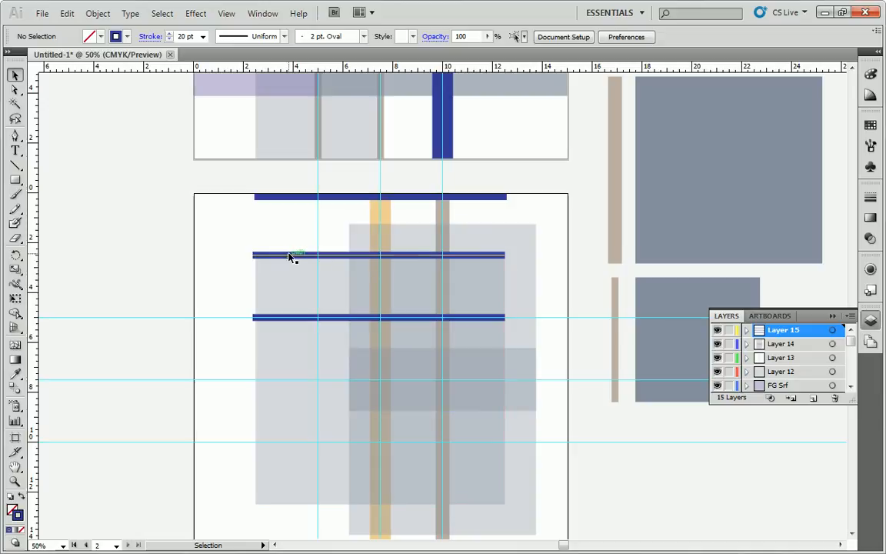
left_click(262, 256)
left_click_drag(251, 256, 193, 256)
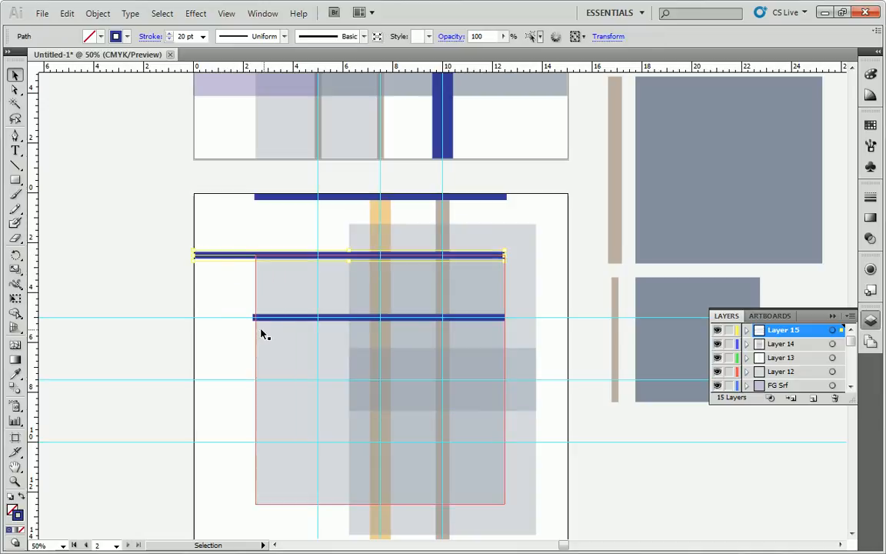
left_click(269, 316)
left_click_drag(244, 317, 194, 317)
left_click(250, 215)
left_click(263, 197)
left_click_drag(255, 197, 193, 197)
left_click(169, 194)
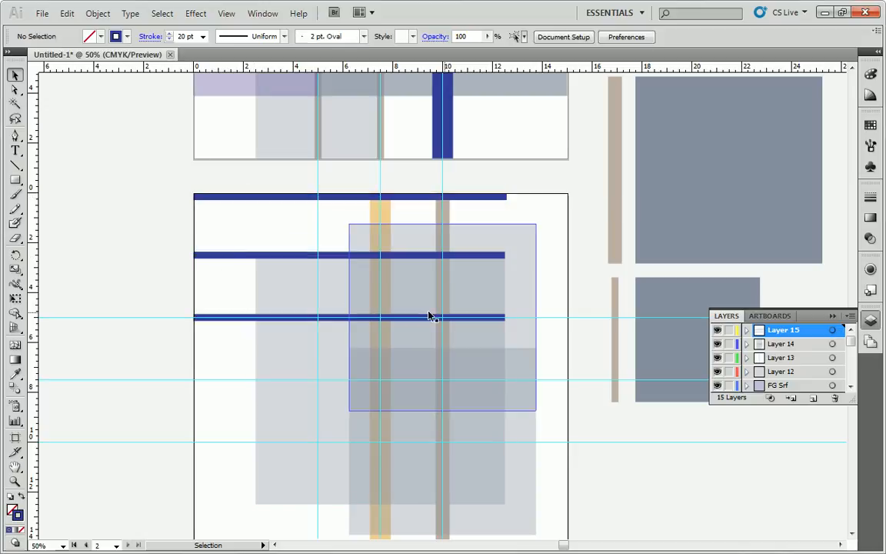
Step: Create a new layer above Layer 15 and place a copy of the small blue-grey square on the second artboard
scroll(398, 316, "up", 1)
left_click(814, 399)
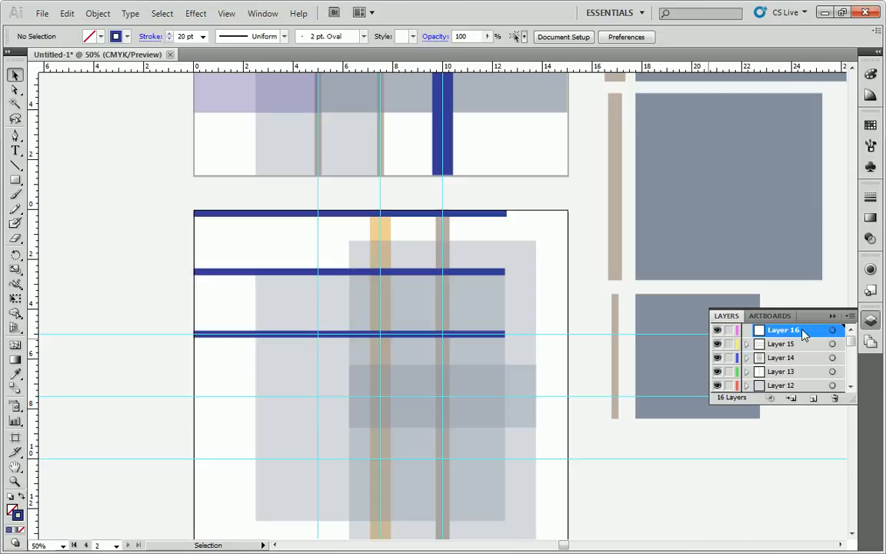
scroll(772, 271, "down", 4)
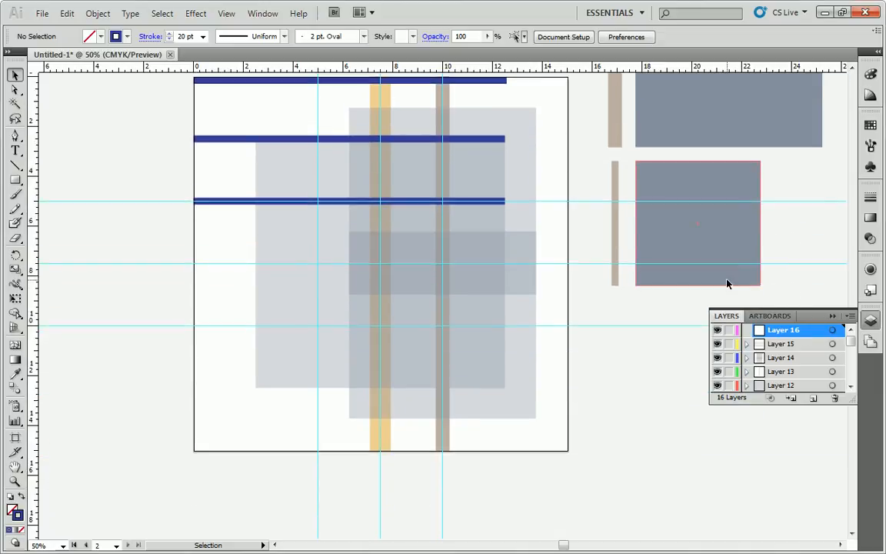
left_click_drag(562, 543, 582, 545)
left_click(560, 178)
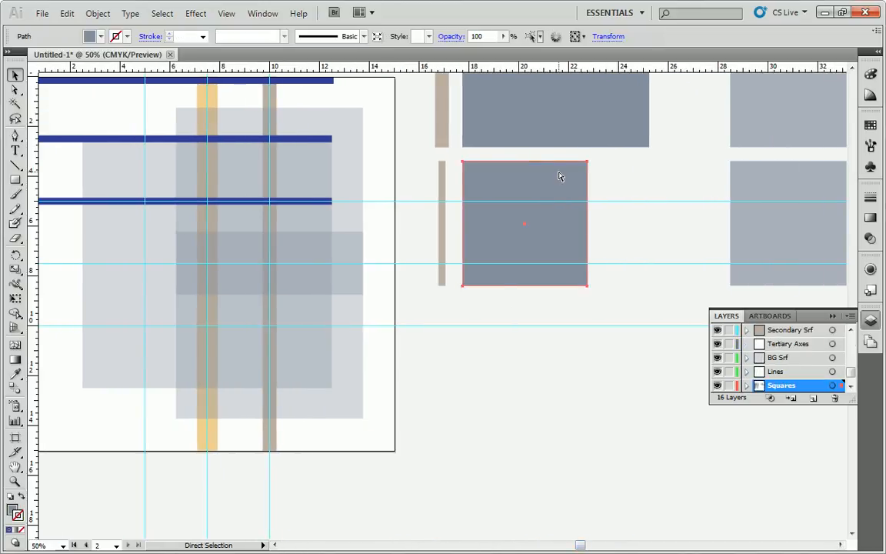
key("ctrl+v")
scroll(543, 196, "up", 3)
left_click_drag(431, 396, 260, 263)
scroll(260, 263, "up", 1)
left_click_drag(580, 545, 553, 544)
mouse_move(573, 253)
left_mouse_down()
mouse_move(535, 257)
mouse_move(573, 255)
left_mouse_up()
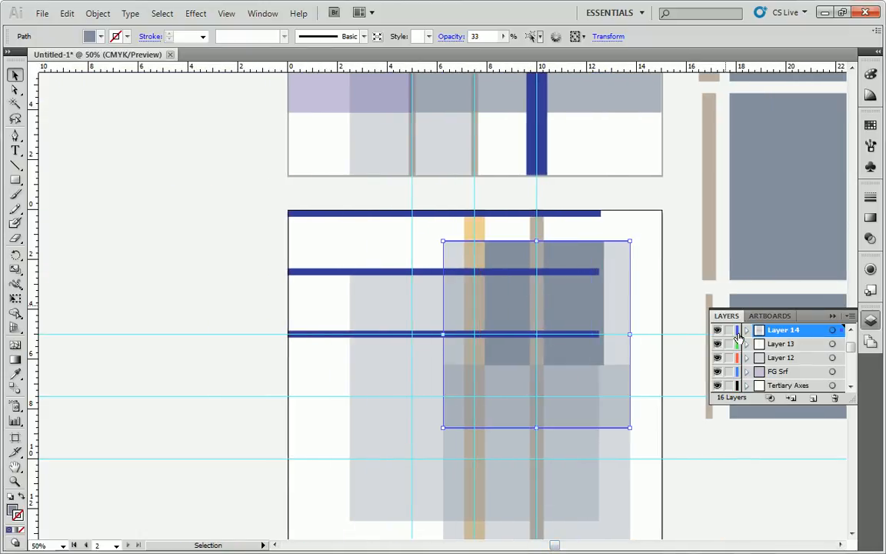
key("ctrl+z")
key("ctrl+z")
Step: Align the small square with the second artboard's top-left corner and send it to Layer 16
left_click_drag(691, 426, 329, 259)
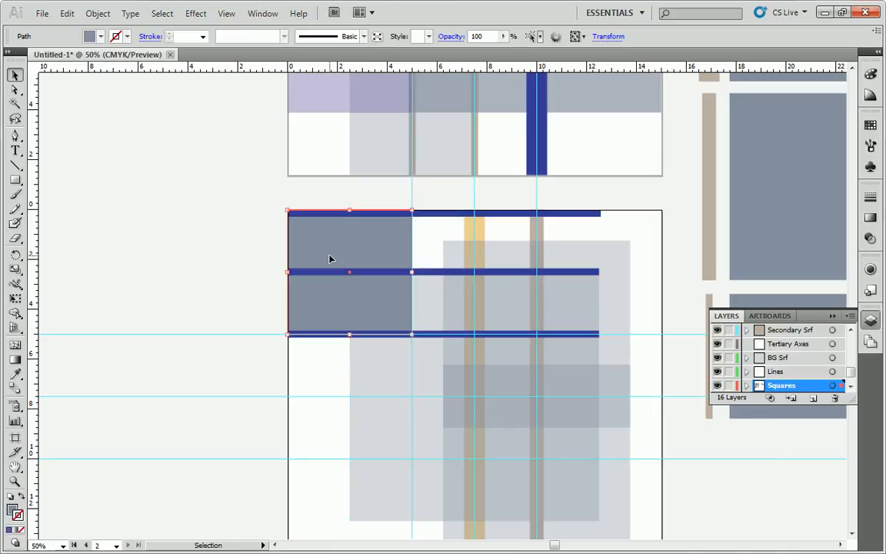
left_click_drag(857, 366, 849, 340)
key("ctrl+l")
left_click(784, 330)
left_click(409, 288, "shift")
right_click(379, 301)
mouse_move(477, 501)
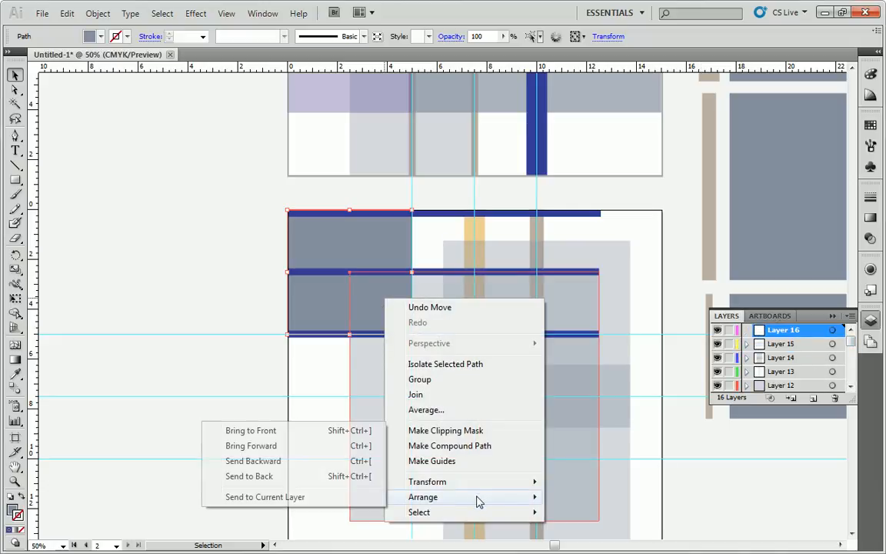
left_click(321, 496)
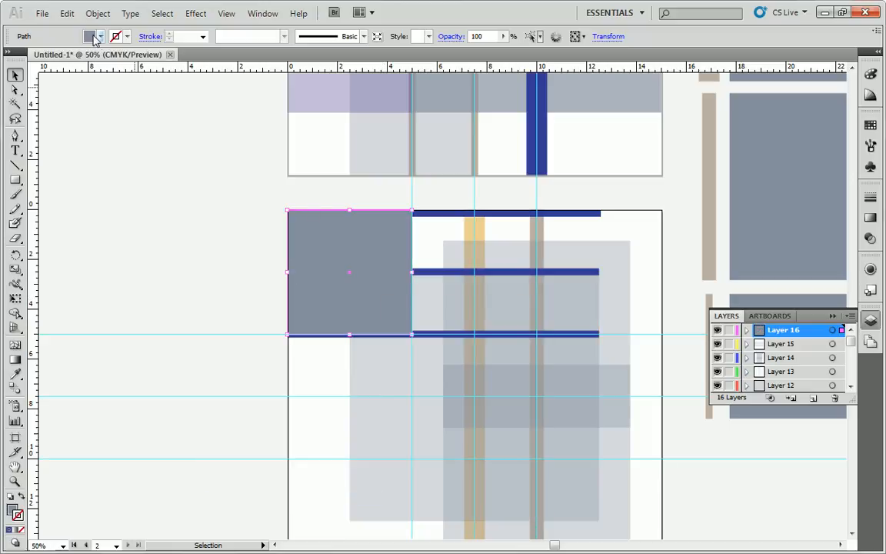
Step: Fill the small square with purple and set its opacity to 33%
left_click(93, 37)
left_click(82, 78)
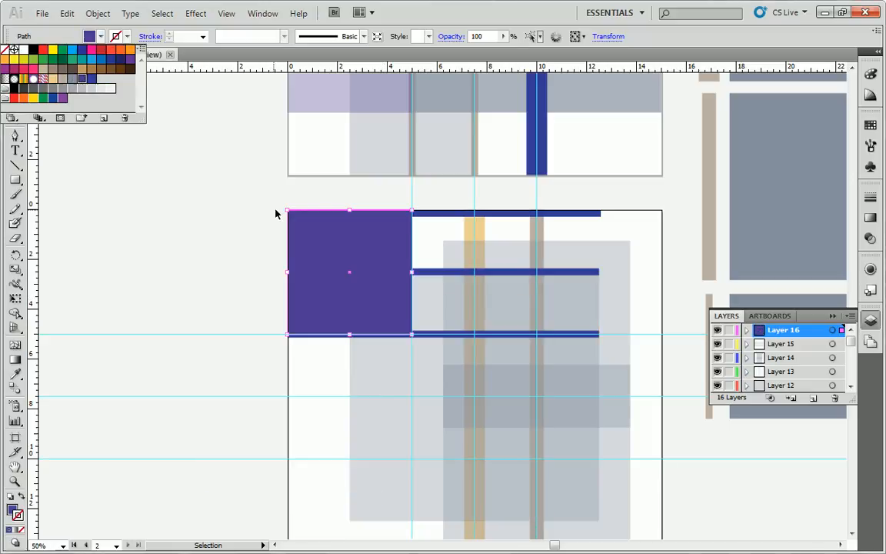
double_click(480, 37)
type("33")
key("Return")
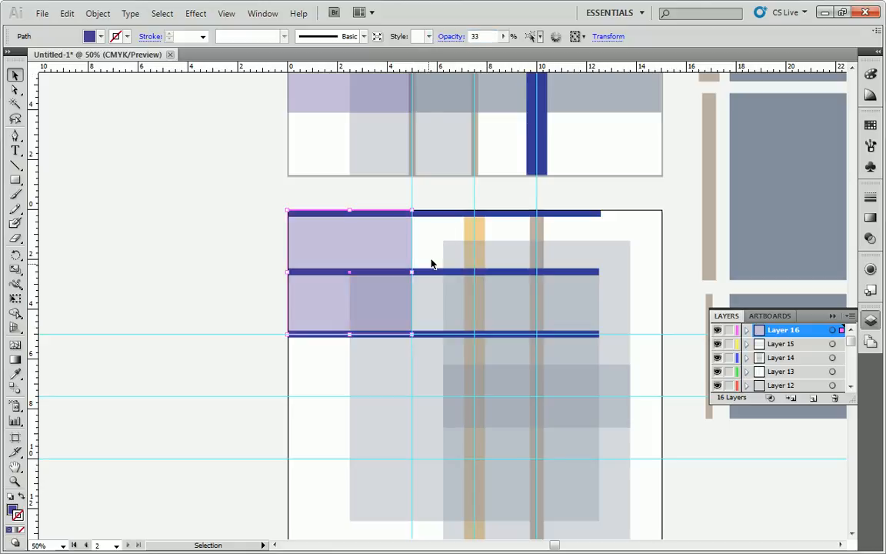
Step: Add two copies of the purple square: one centred on the horizontal guide at 5, one between the vertical 7.5 guide and the large square's right edge
key("ctrl+c")
key("ctrl+v")
left_click_drag(433, 262, 547, 289)
key("ctrl+z")
left_click_drag(501, 320, 524, 274)
left_click(242, 262)
scroll(245, 206, "down", 2)
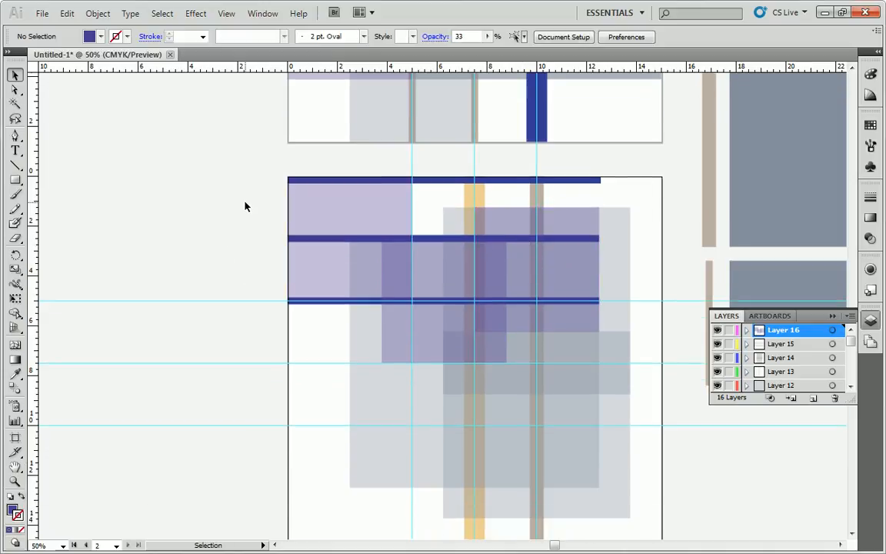
Step: Create a new layer above Layer 16 and send the 60 pt yellow vertical line to it
scroll(245, 206, "down", 3)
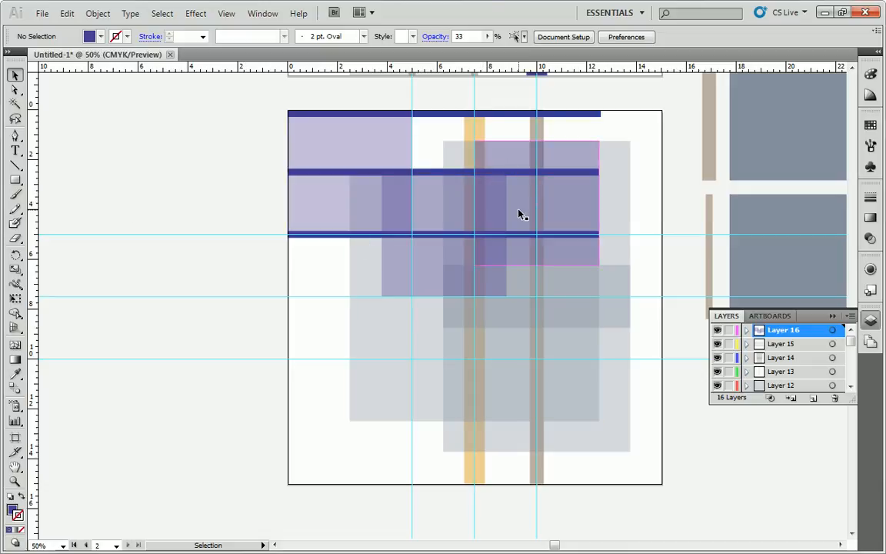
left_click(474, 129)
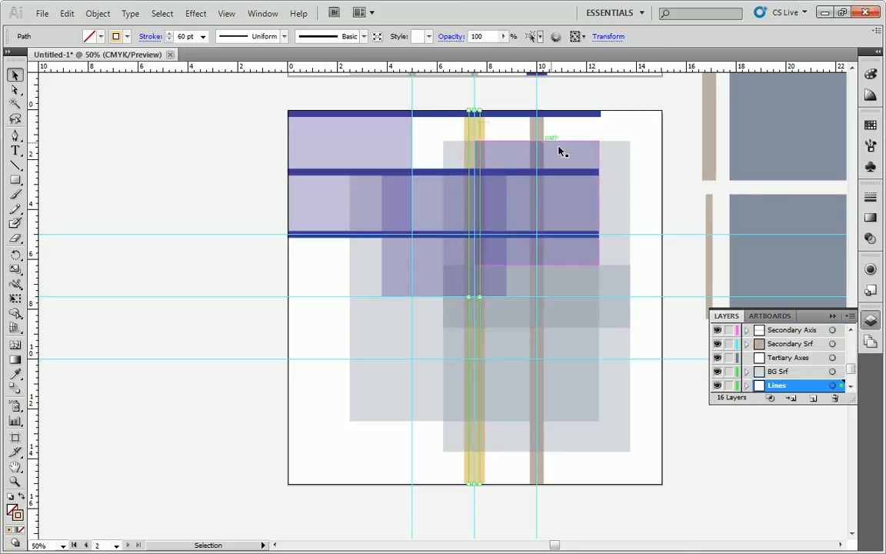
scroll(800, 358, "up", 5)
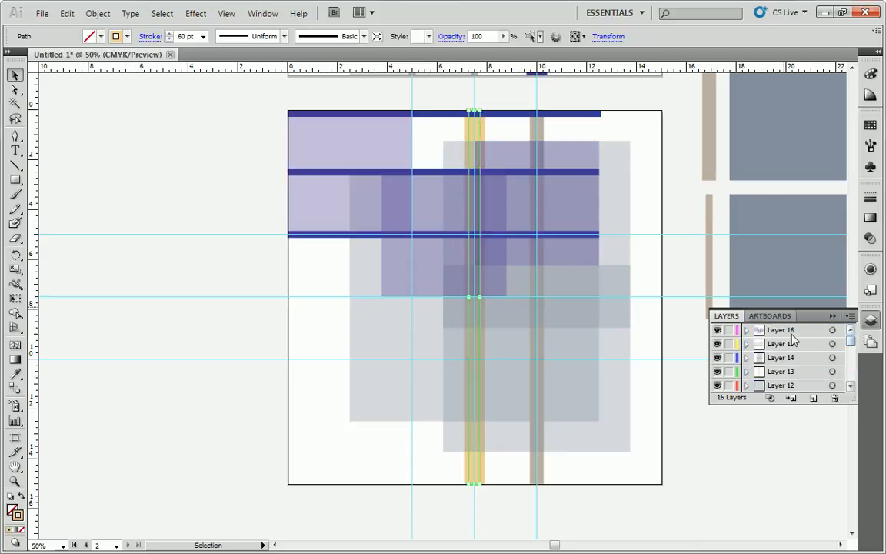
left_click(798, 331)
left_click(812, 398)
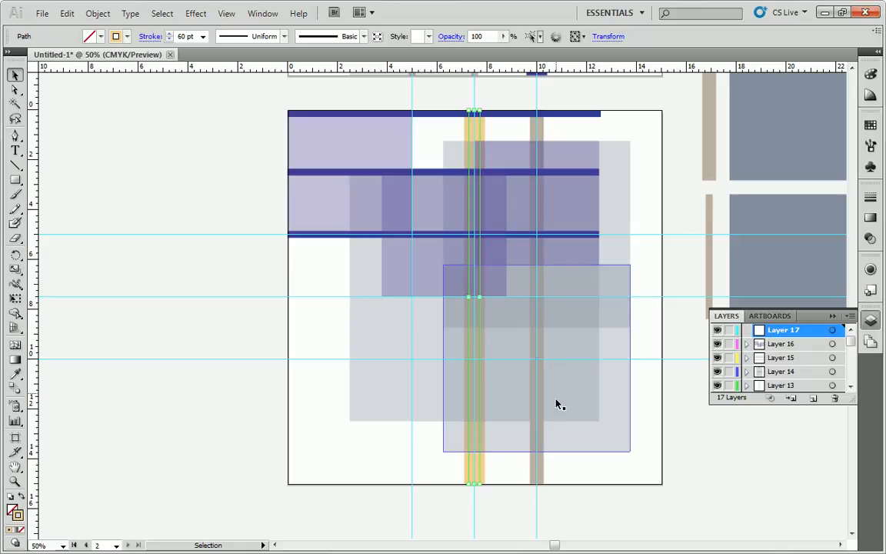
right_click(472, 474)
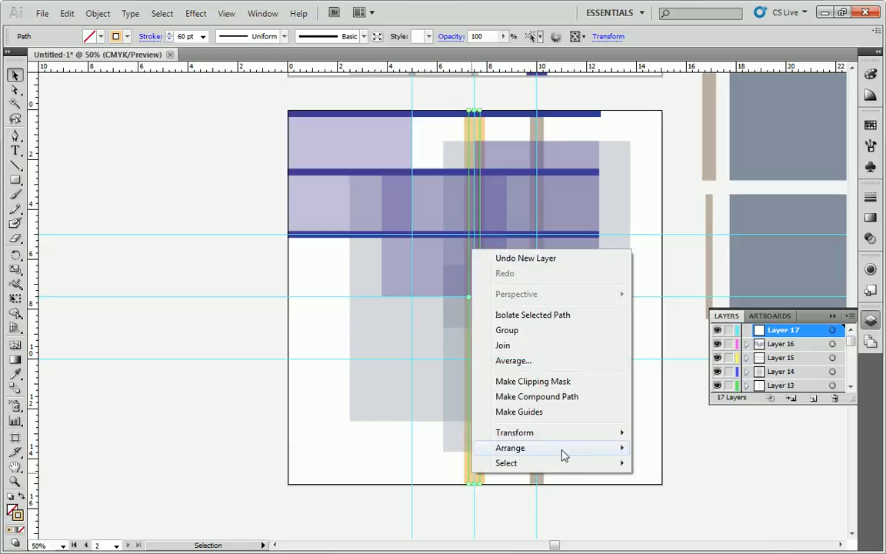
mouse_move(557, 451)
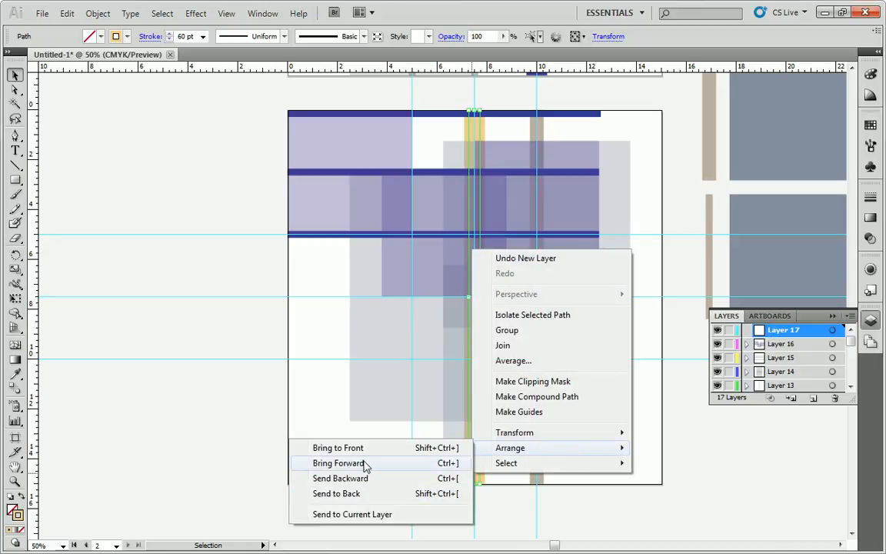
left_click(366, 513)
left_click(304, 329)
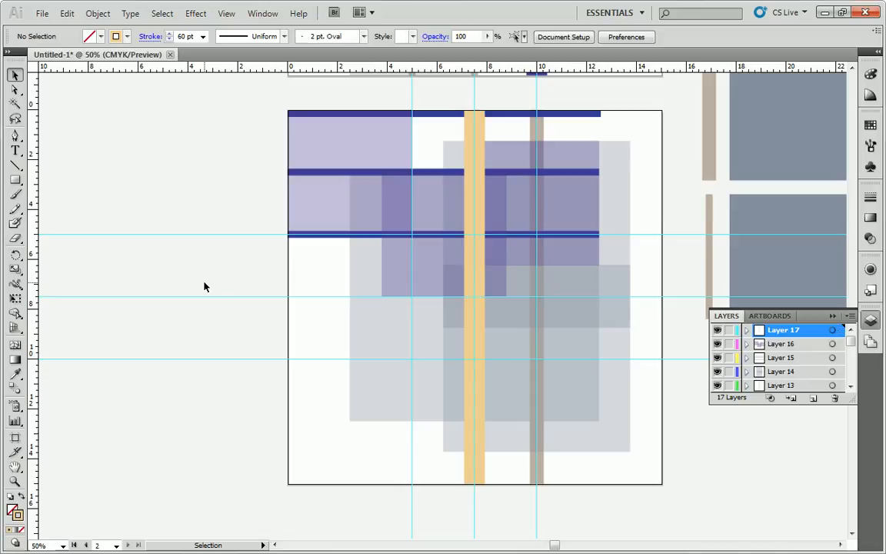